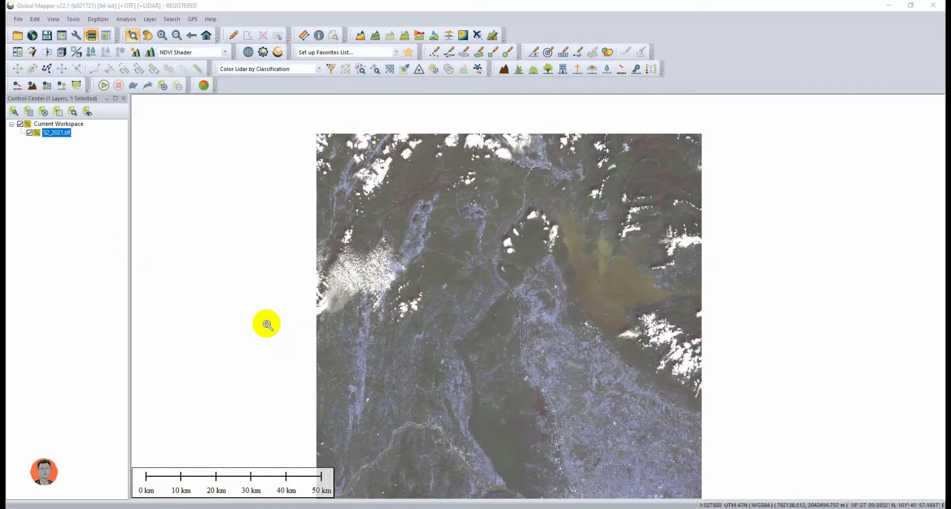
# Open the raster formula setup for the S2_2021.tif layer
pyautogui.click(49, 132)
pyautogui.scroll(4, 470, 266)
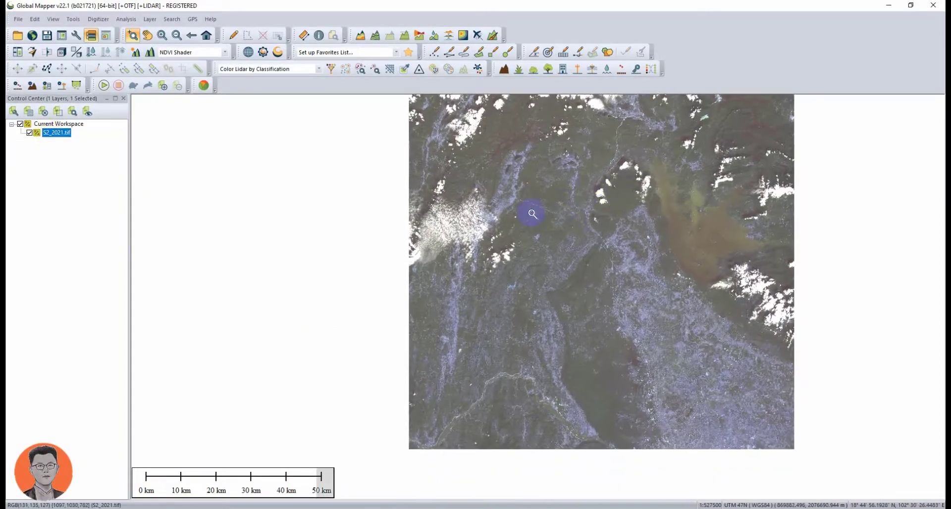
pyautogui.scroll(4, 572, 291)
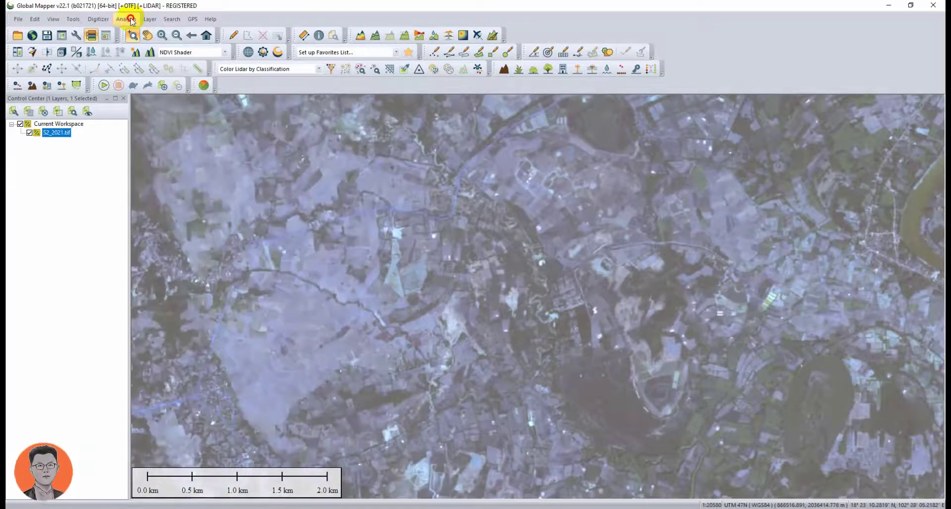
pyautogui.click(126, 19)
pyautogui.click(148, 192)
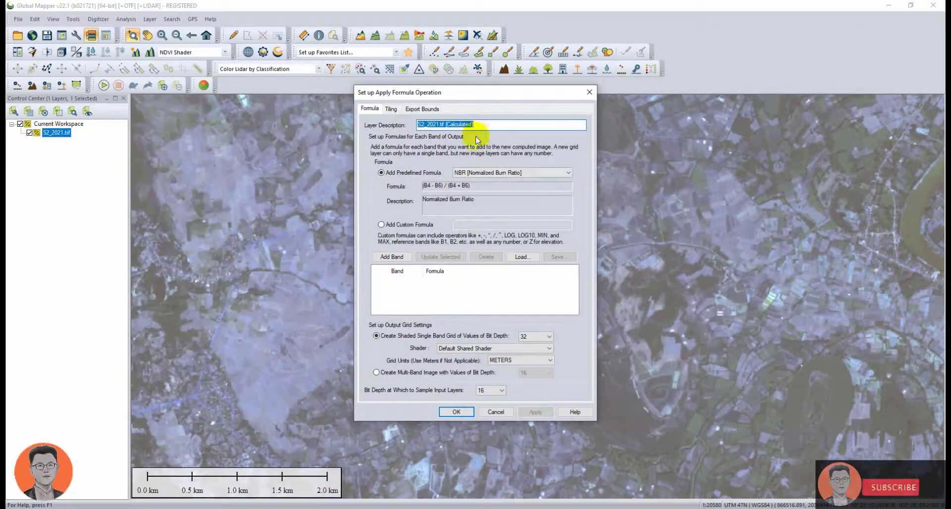
# Choose NDMI (Sentinel 2 MSI) as the predefined formula
pyautogui.click(486, 173)
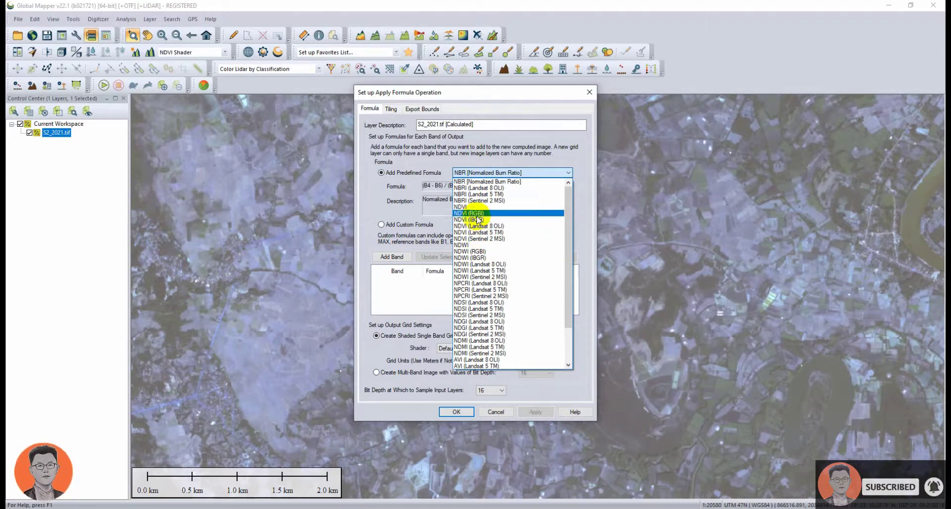
pyautogui.scroll(-2, 479, 284)
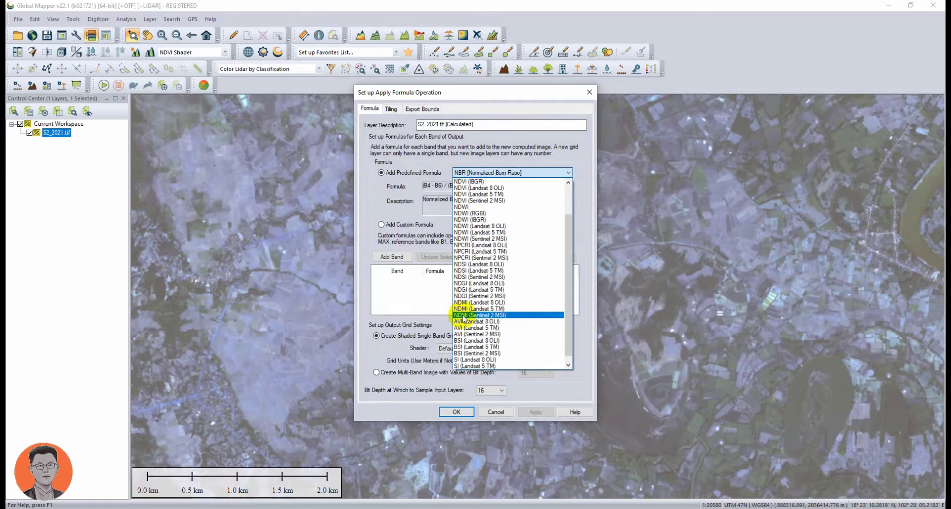
pyautogui.click(464, 316)
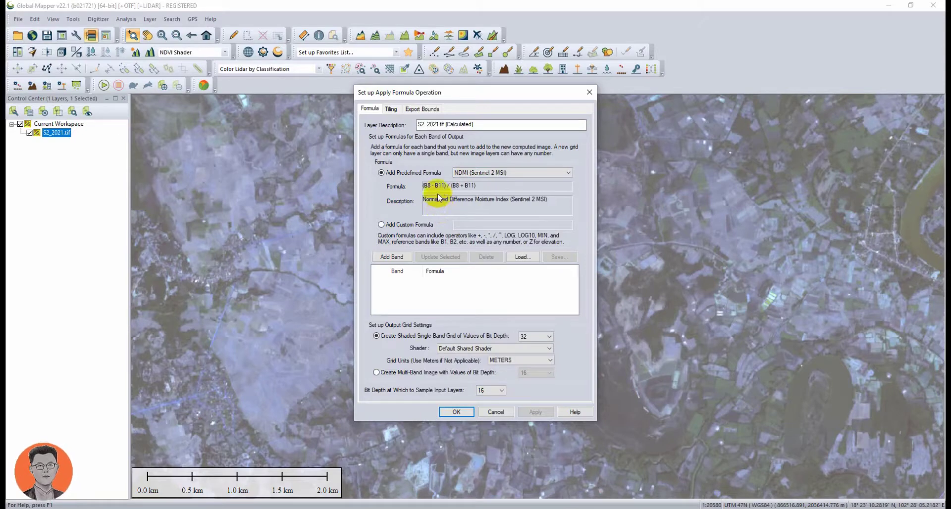
# Choose the predefined NDWI (RGBI) formula and add it as an output band
pyautogui.click(485, 173)
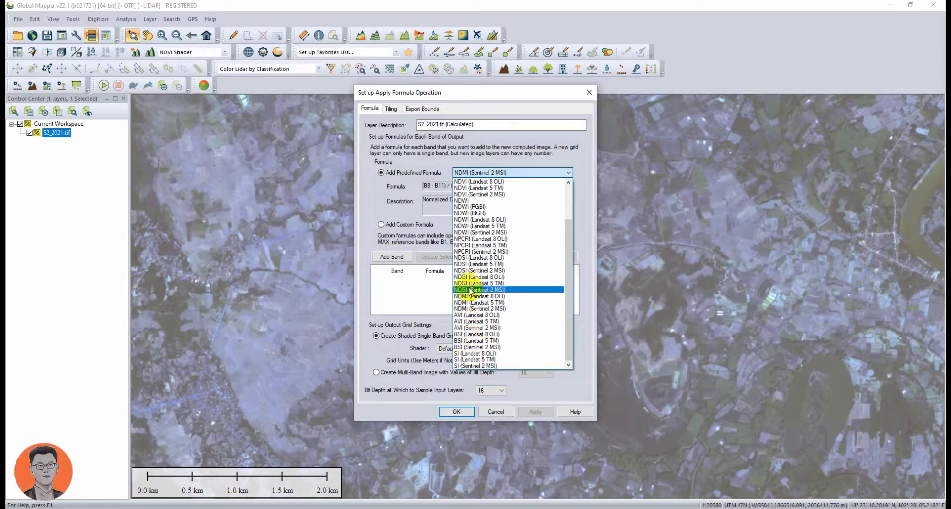
pyautogui.scroll(1, 474, 251)
pyautogui.scroll(1, 474, 251)
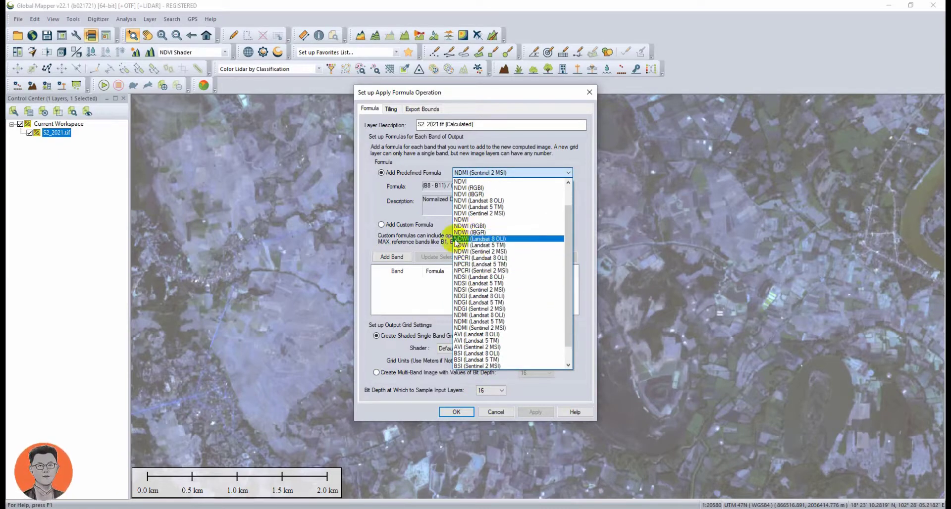
pyautogui.click(458, 226)
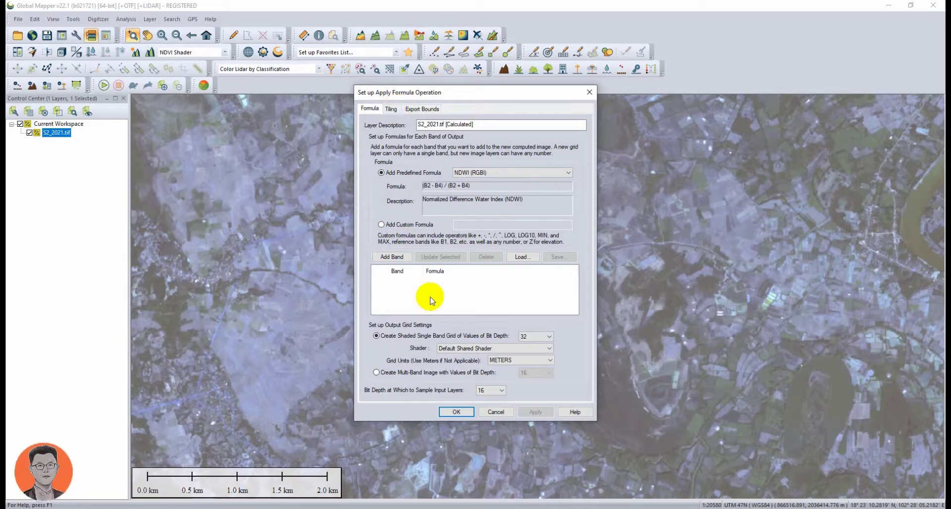
pyautogui.click(393, 258)
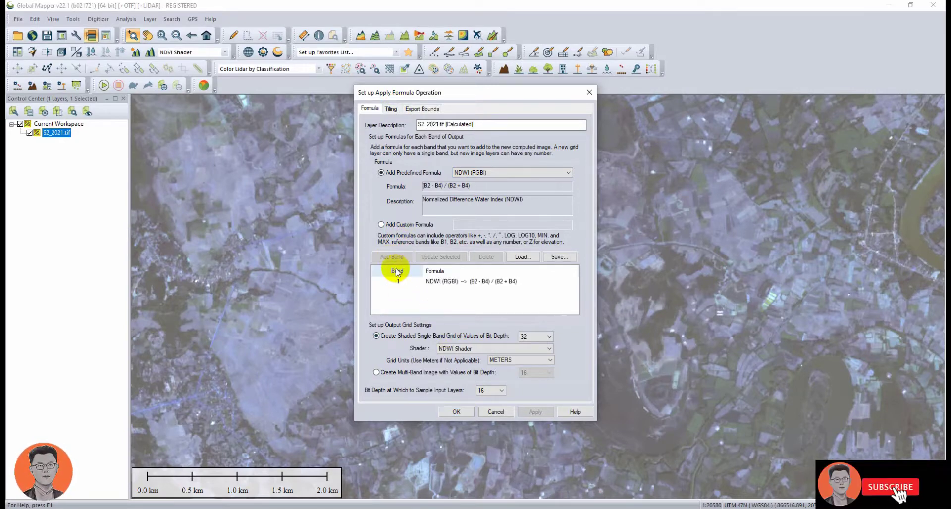
# Select the NDWI Shader for the single-band output grid and accept the formula setup
pyautogui.click(453, 352)
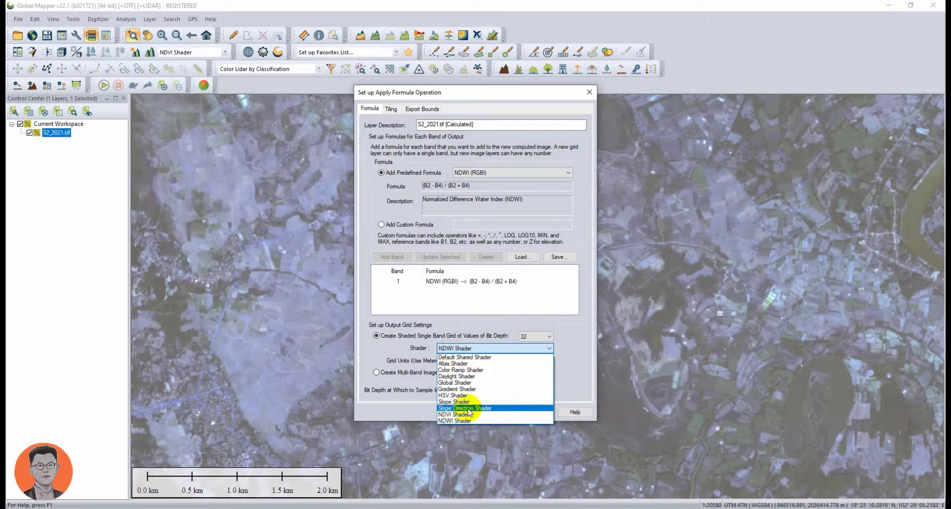
pyautogui.click(465, 422)
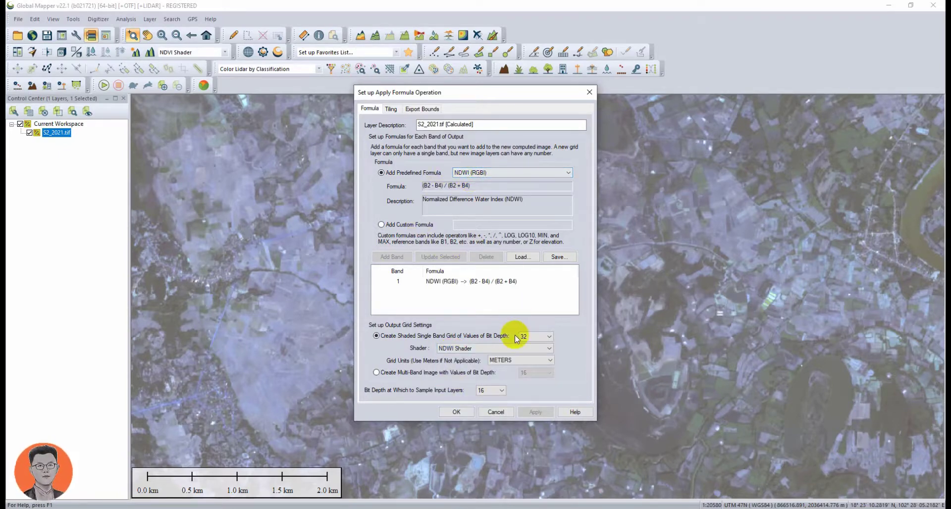
pyautogui.click(456, 412)
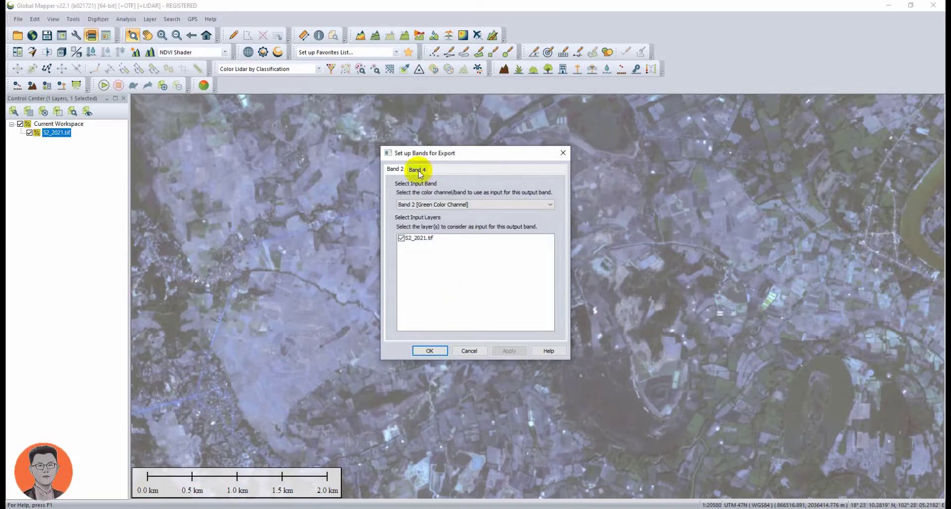
# Check the input channels, keep Band 2 [Green Color Channel] and Band 4 from S2_2021.tif, and run the calculation
pyautogui.click(417, 171)
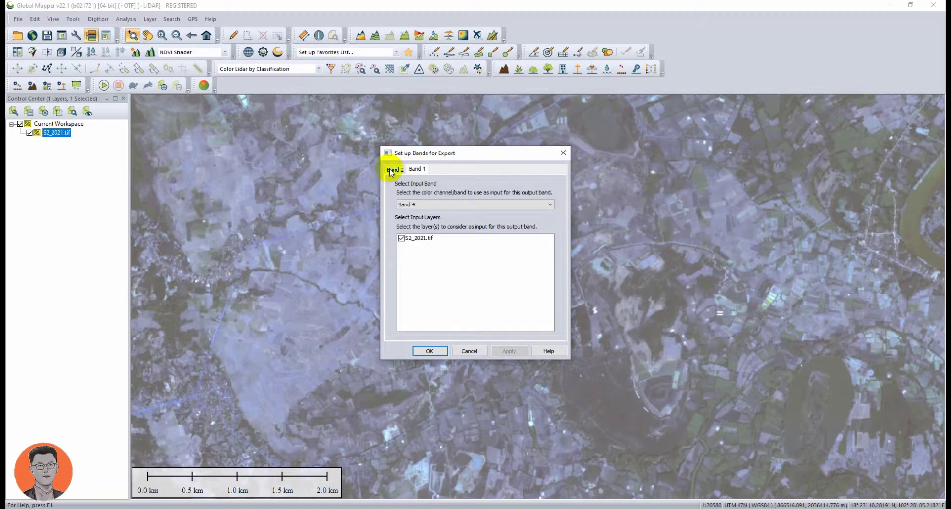
pyautogui.click(403, 171)
pyautogui.click(416, 205)
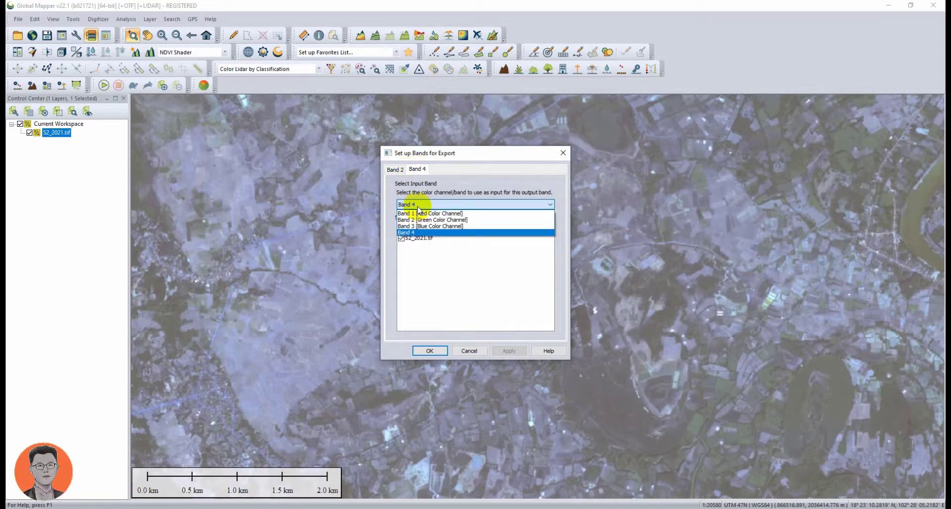
pyautogui.click(418, 205)
pyautogui.click(395, 170)
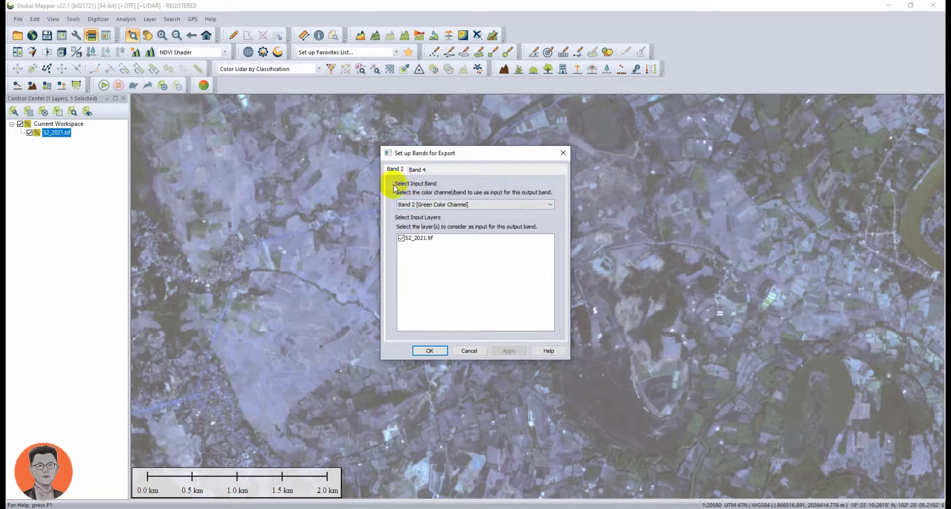
pyautogui.click(429, 351)
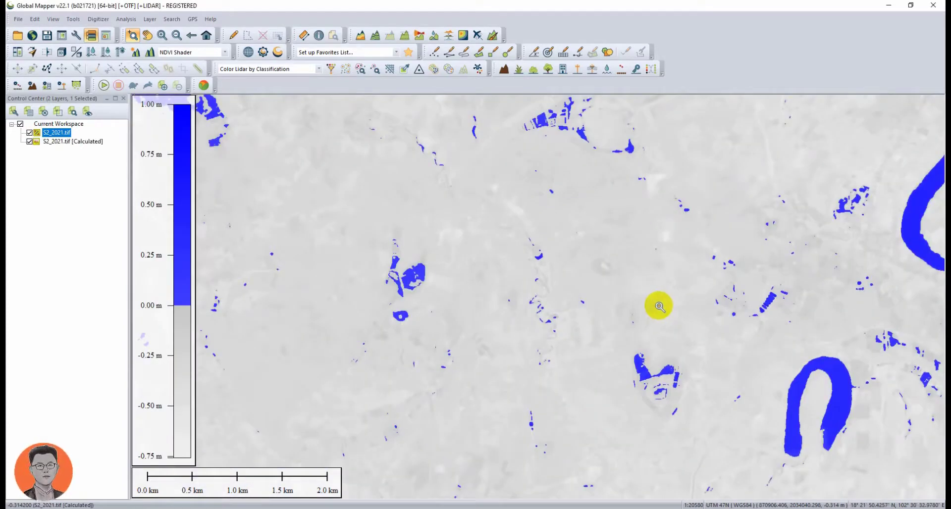
# Examine the rivers, lakes and other water areas in the calculated NDWI layer at several scales
pyautogui.scroll(-5, 578, 244)
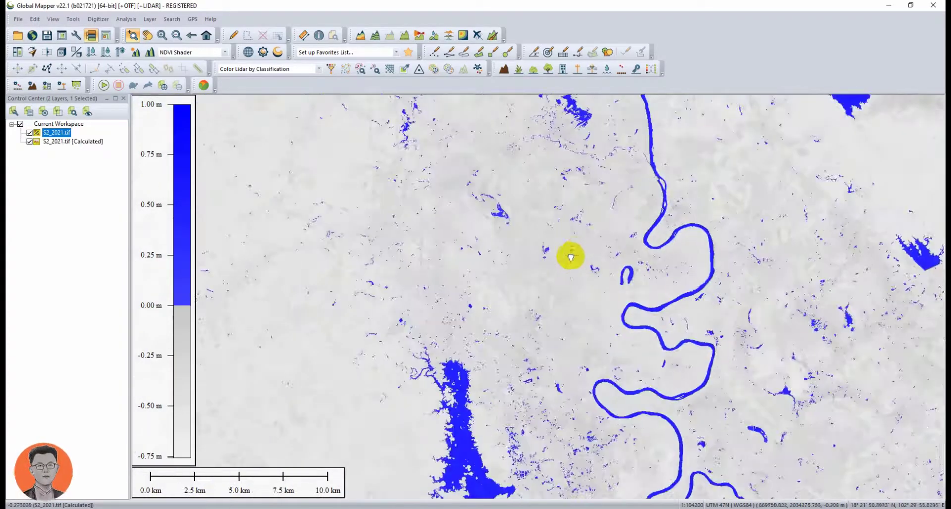
pyautogui.scroll(5, 503, 162)
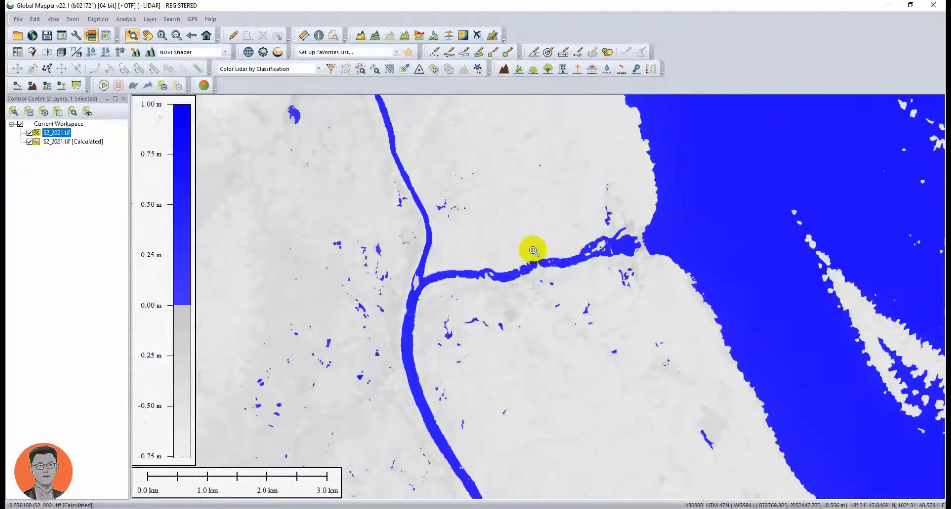
pyautogui.scroll(-5, 533, 251)
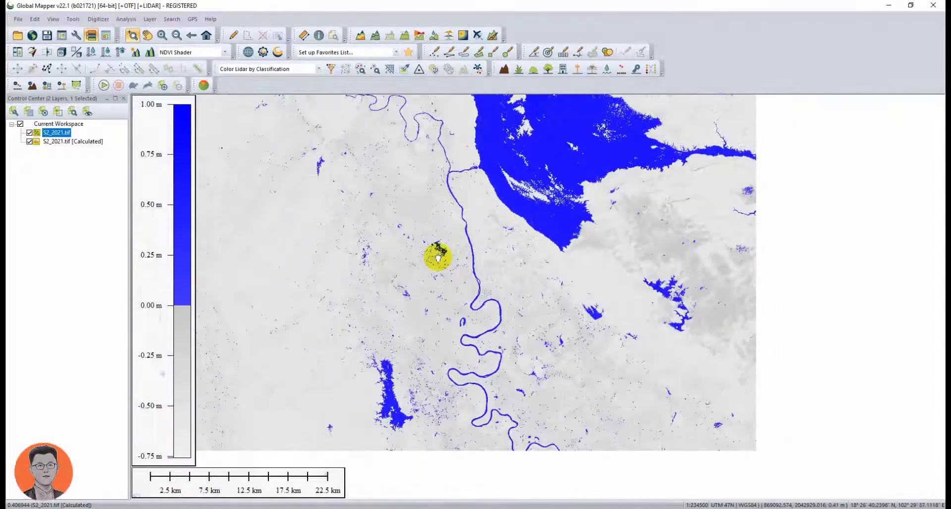
pyautogui.scroll(5, 388, 365)
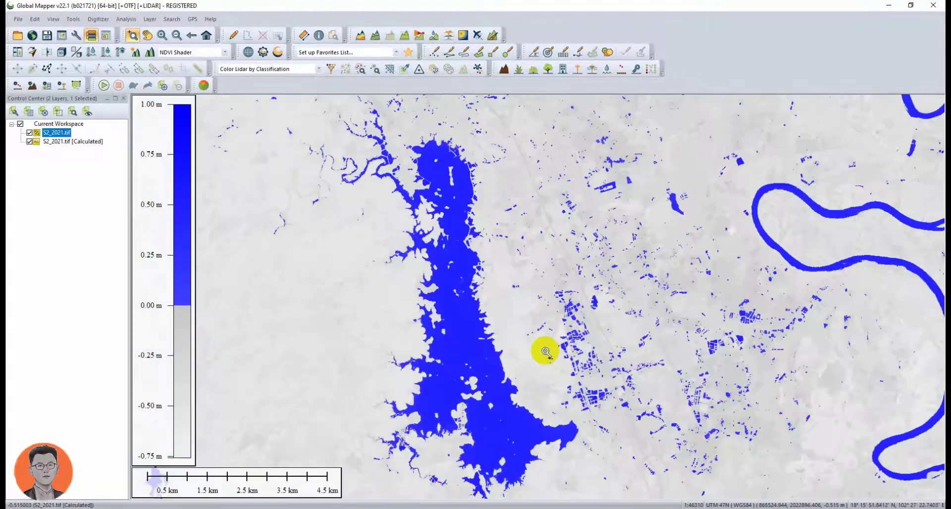
pyautogui.scroll(-6, 303, 280)
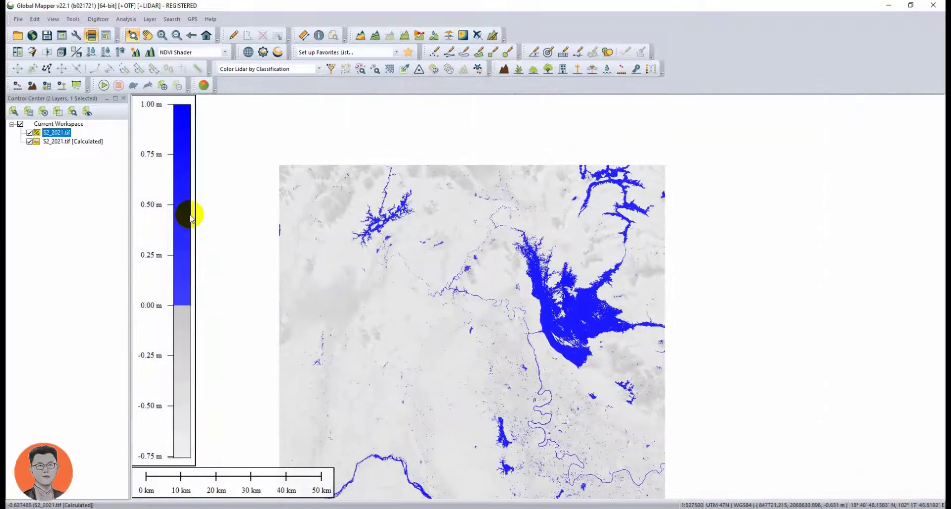
pyautogui.rightClick(63, 141)
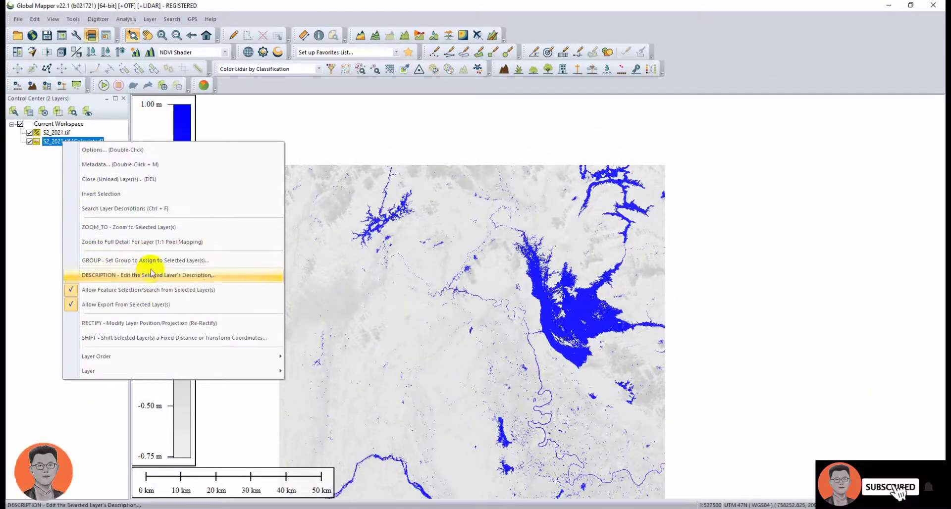
pyautogui.click(34, 182)
# Set up a GeoTIFF raster export of all loaded data as an 8-bit palette image with 10-meter sample spacing
pyautogui.click(18, 19)
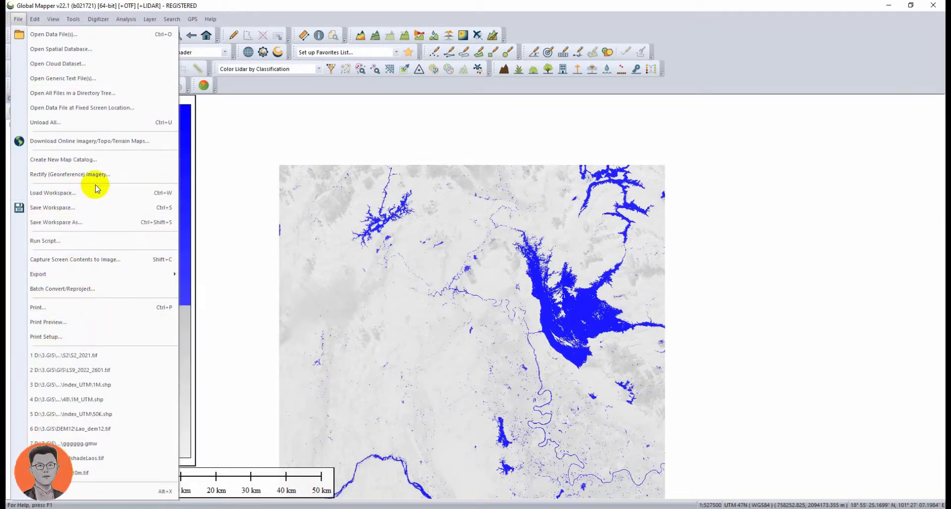
pyautogui.moveTo(85, 277)
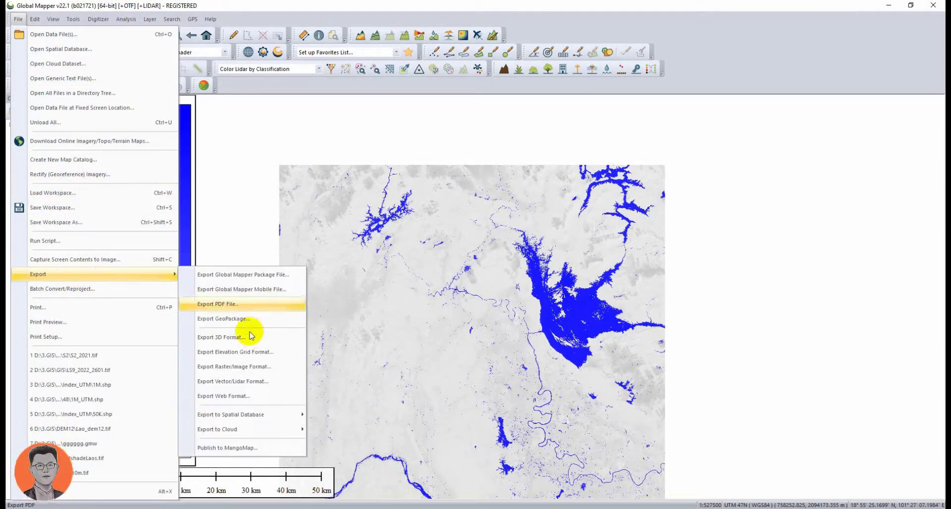
pyautogui.click(232, 367)
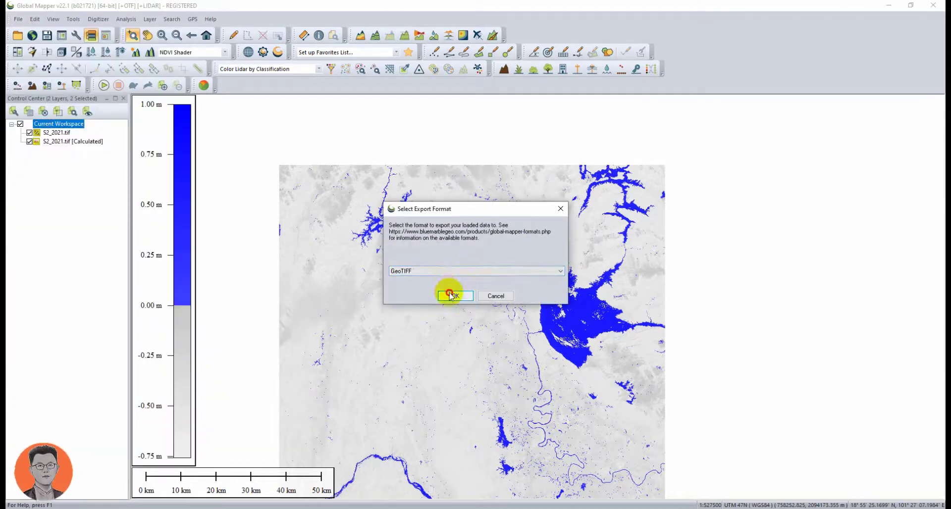
pyautogui.click(453, 295)
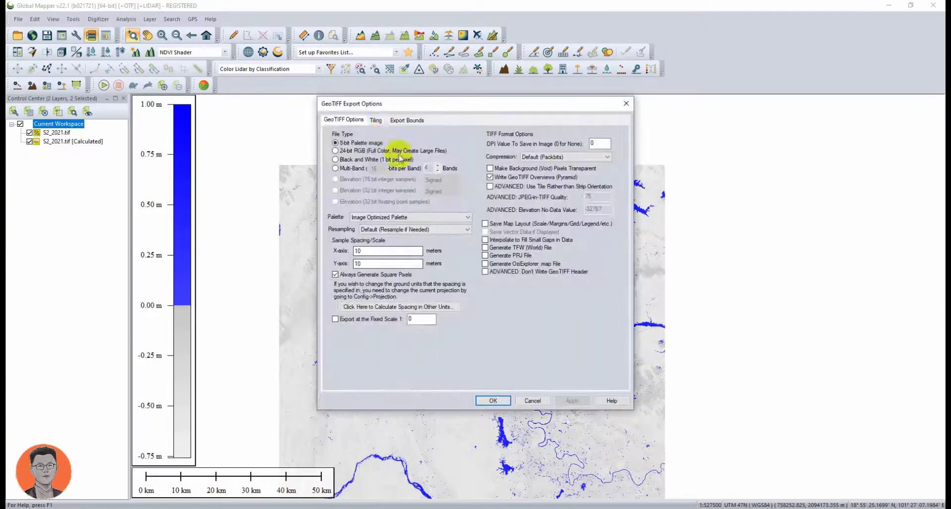
pyautogui.click(376, 120)
pyautogui.click(406, 121)
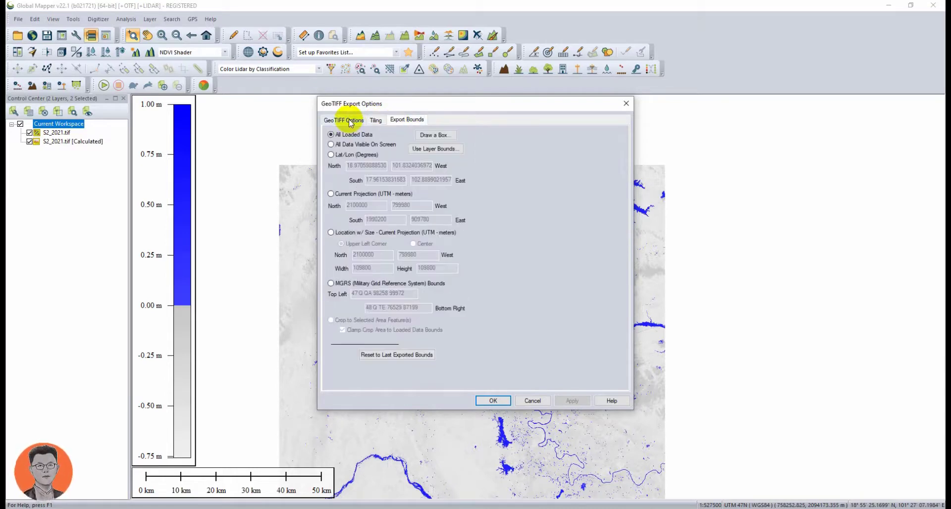
pyautogui.click(343, 119)
pyautogui.click(492, 401)
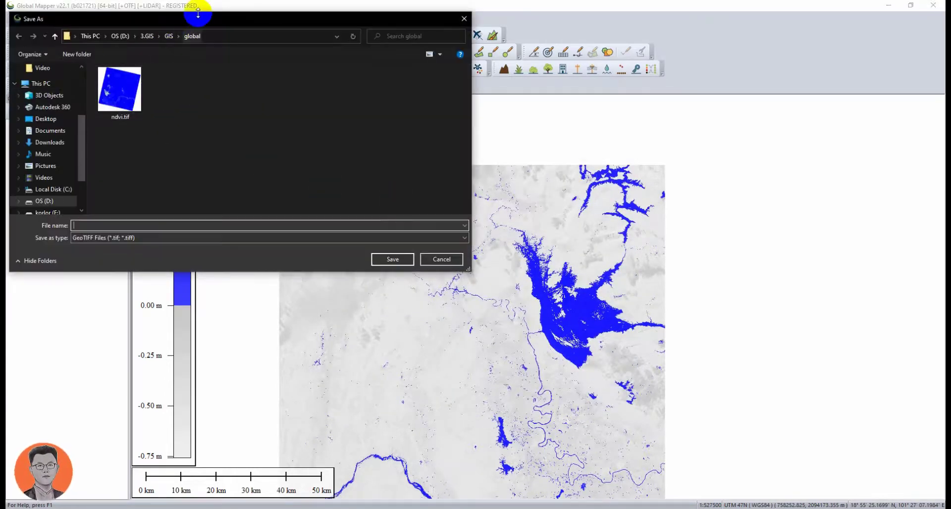
# Save the GeoTIFF export as NDWI in the D: drive's 3.GIS\GIS\global folder
pyautogui.moveTo(203, 23); pyautogui.dragTo(366, 94)
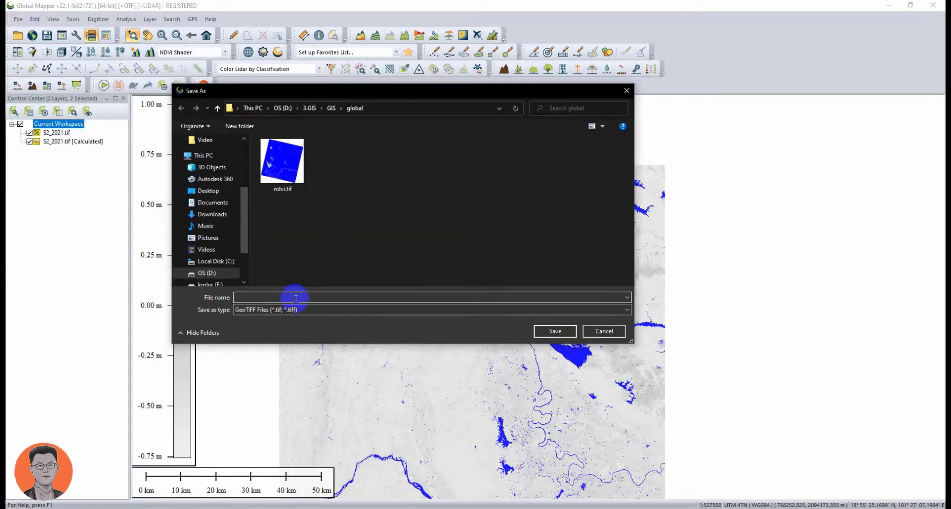
pyautogui.write('ND')
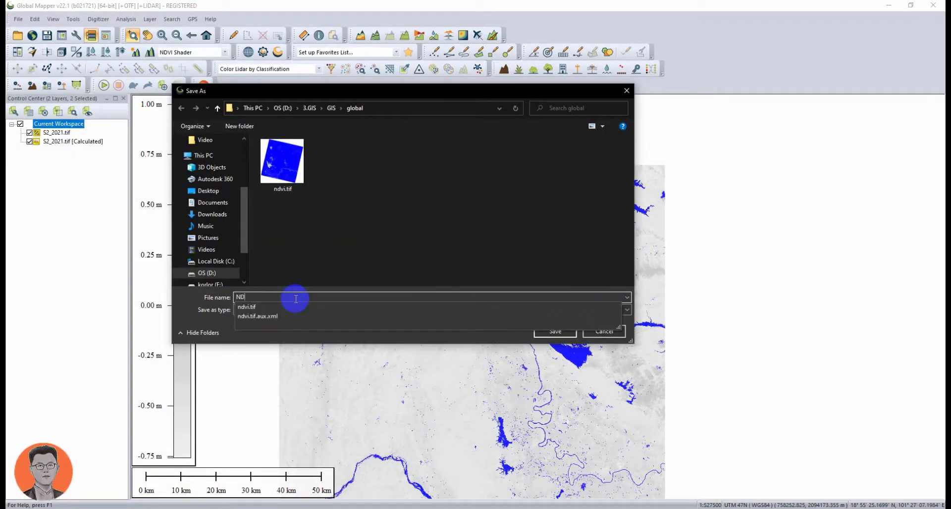
pyautogui.write('WI')
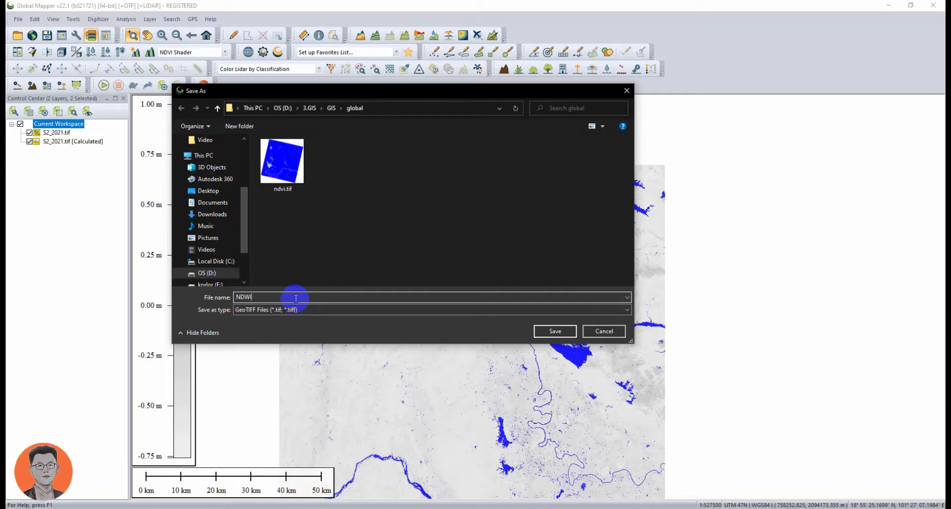
pyautogui.click(550, 332)
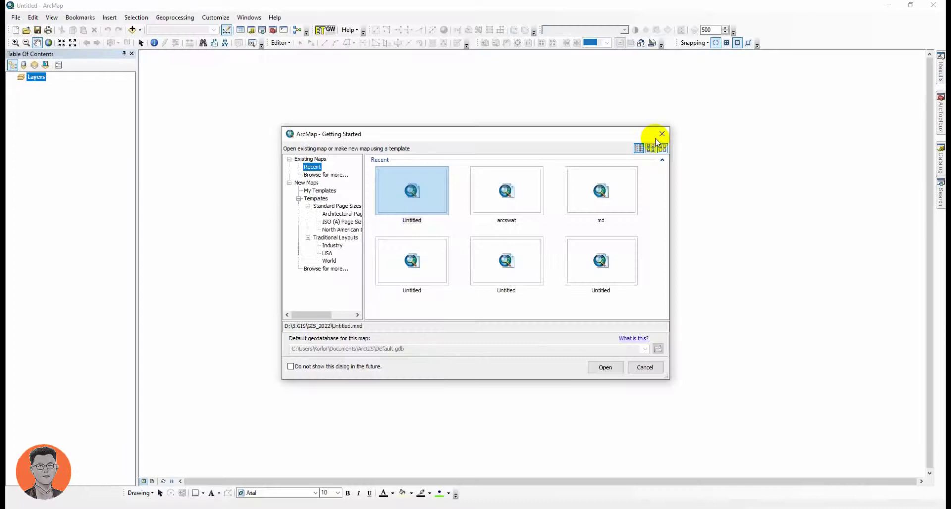
# Dismiss the Getting Started dialog and expand the D:\3.GIS folder connection in the Catalog
pyautogui.click(661, 135)
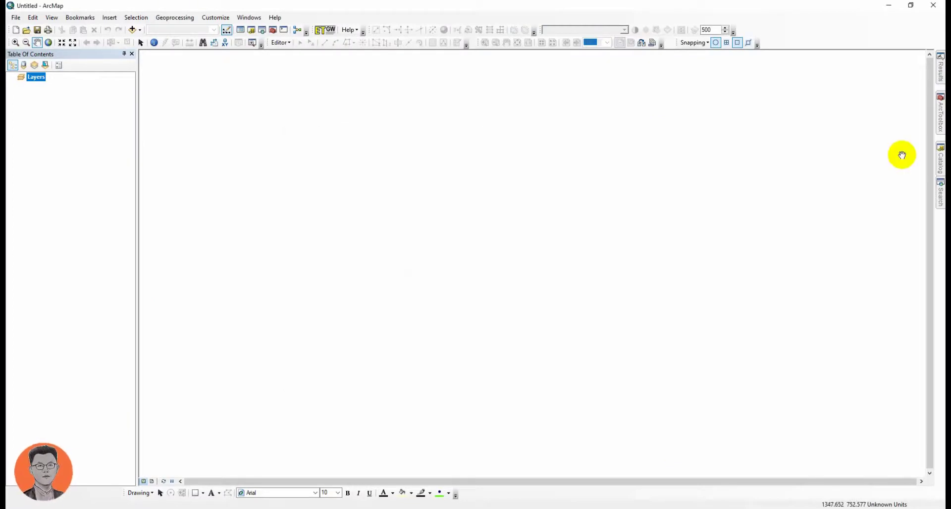
pyautogui.click(940, 164)
pyautogui.click(742, 147)
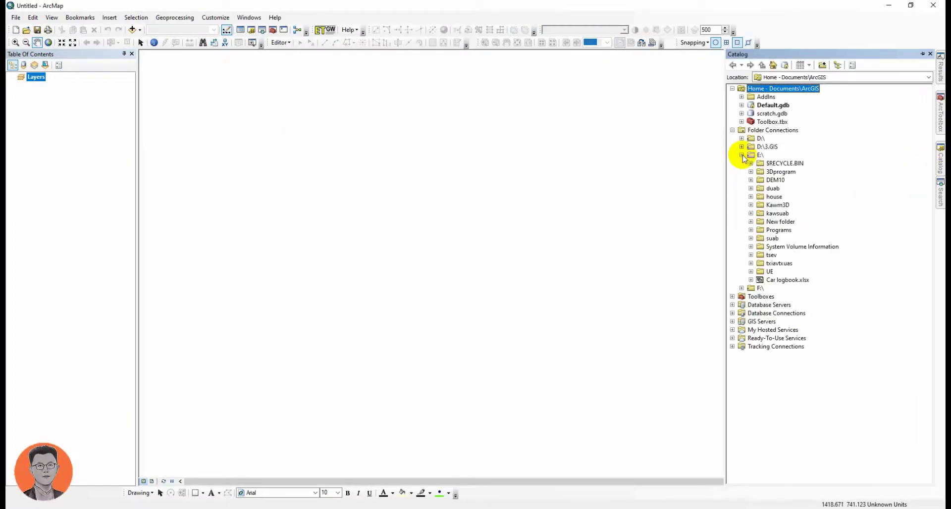
pyautogui.click(742, 147)
pyautogui.click(741, 145)
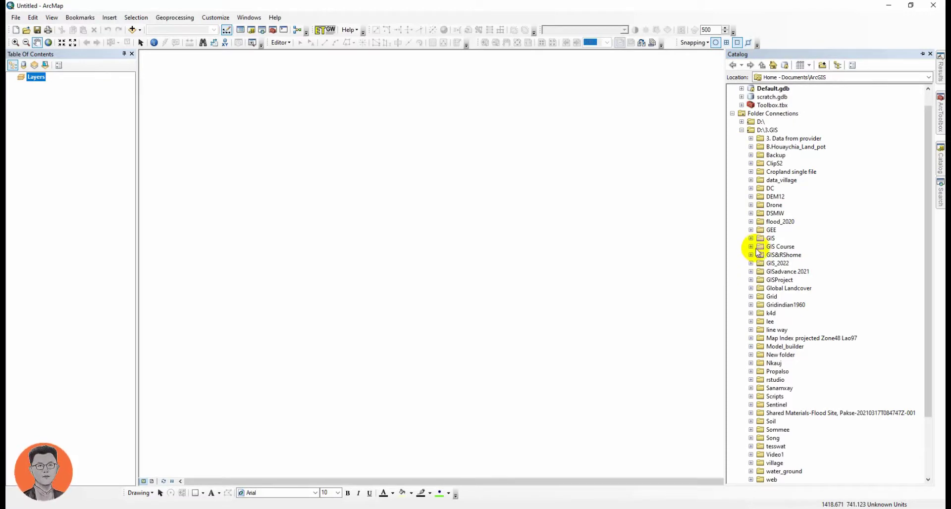
pyautogui.click(750, 264)
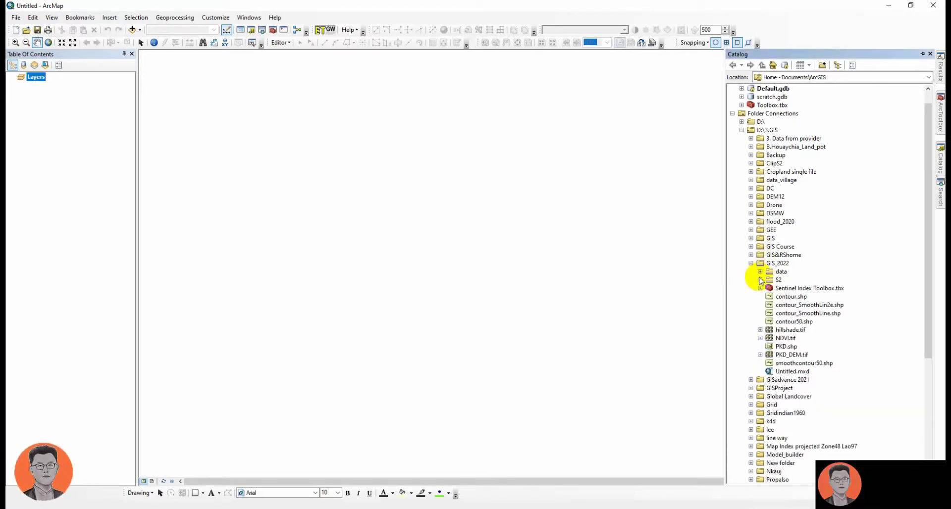
pyautogui.click(760, 280)
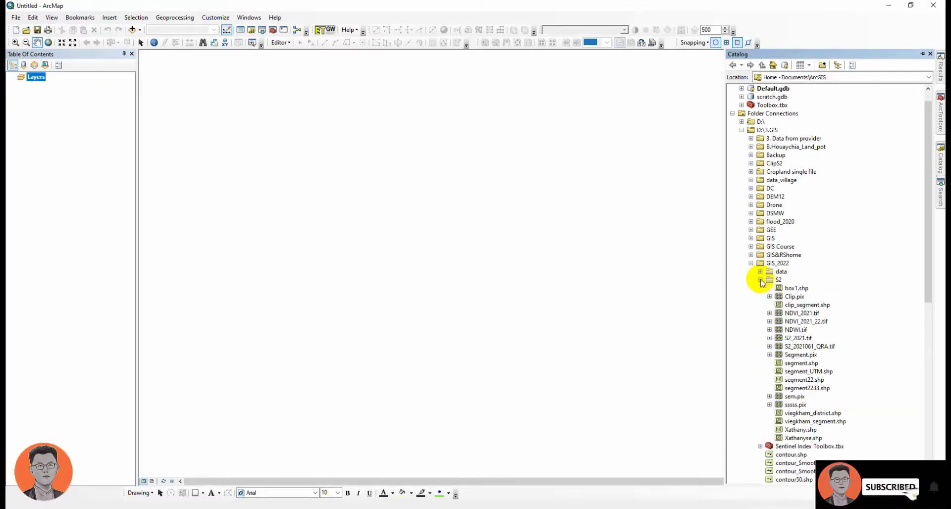
pyautogui.click(761, 280)
pyautogui.click(760, 272)
pyautogui.click(760, 272)
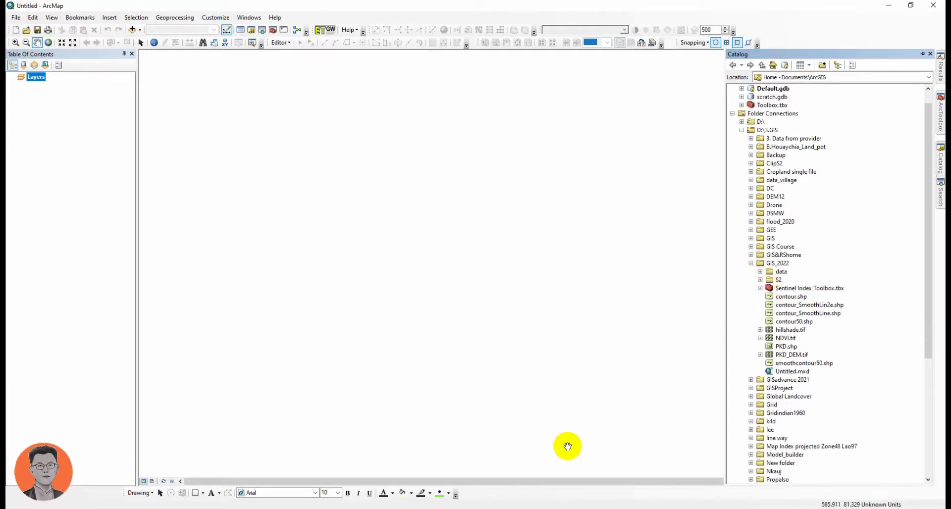
pyautogui.moveTo(940, 158)
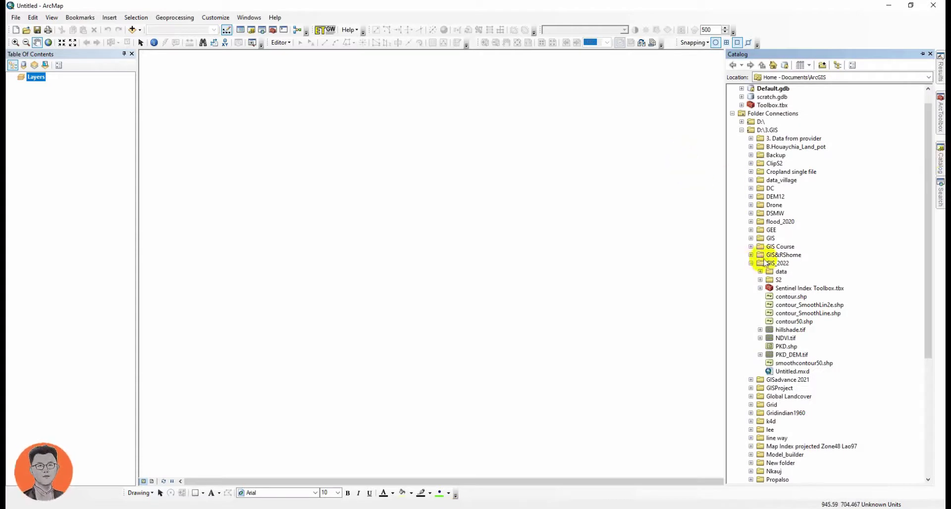
pyautogui.click(760, 280)
# Add NDWI.tif from the GIS\global folder under D:\3.GIS to the map
pyautogui.click(752, 238)
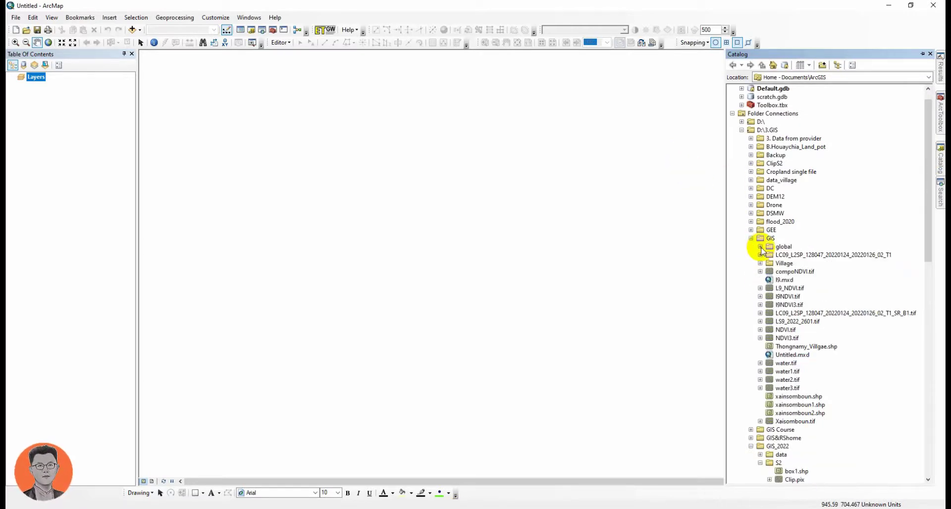
pyautogui.click(760, 248)
pyautogui.click(785, 263)
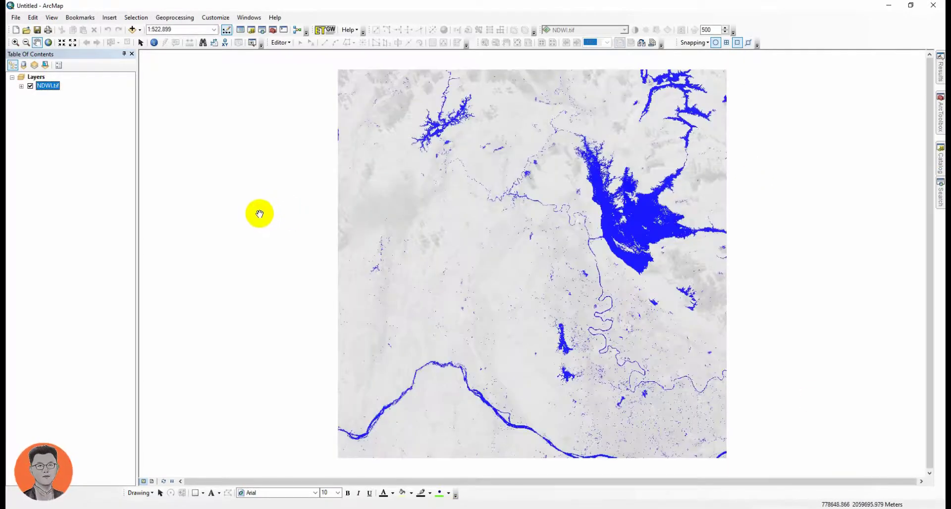
# Display NDWI.tif with stretched symbology and apply the multicolor ramp running from pale green through orange and dark red to white
pyautogui.scroll(3, 601, 292)
pyautogui.scroll(2, 601, 288)
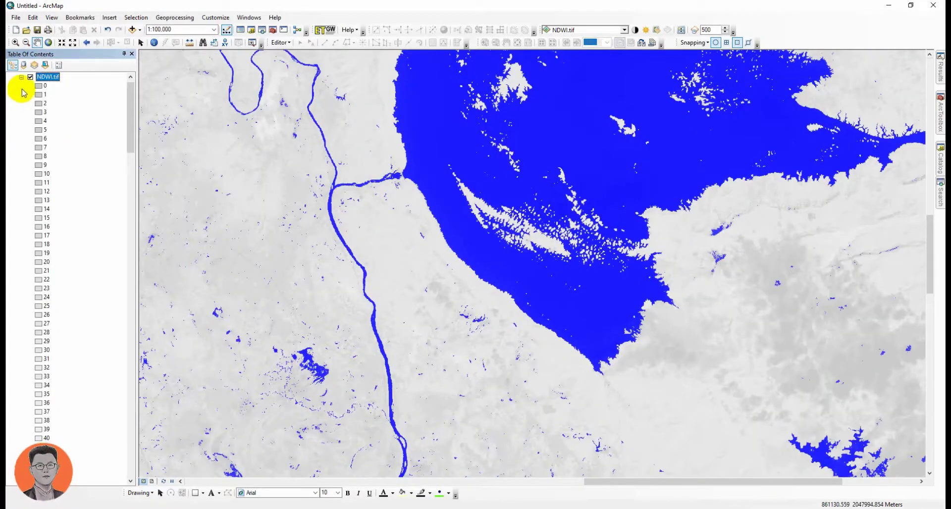
pyautogui.doubleClick(45, 76)
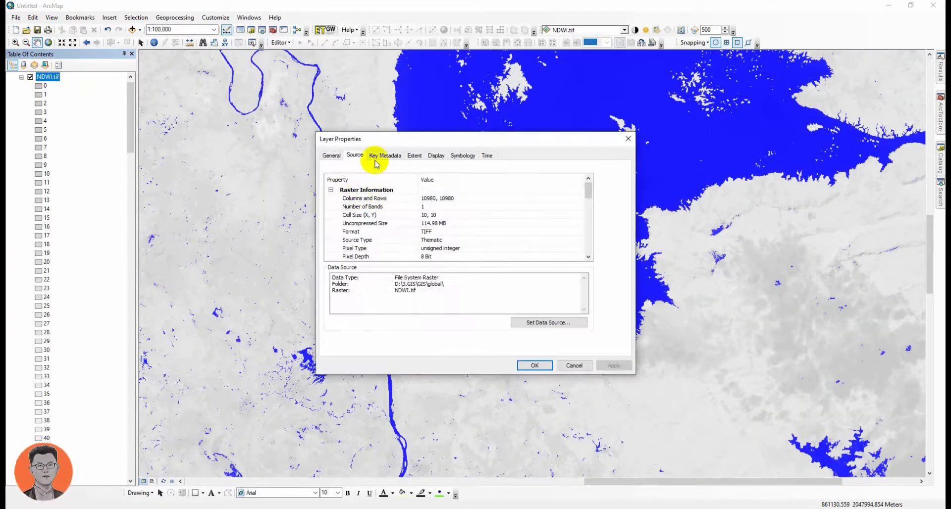
pyautogui.click(463, 155)
pyautogui.click(326, 192)
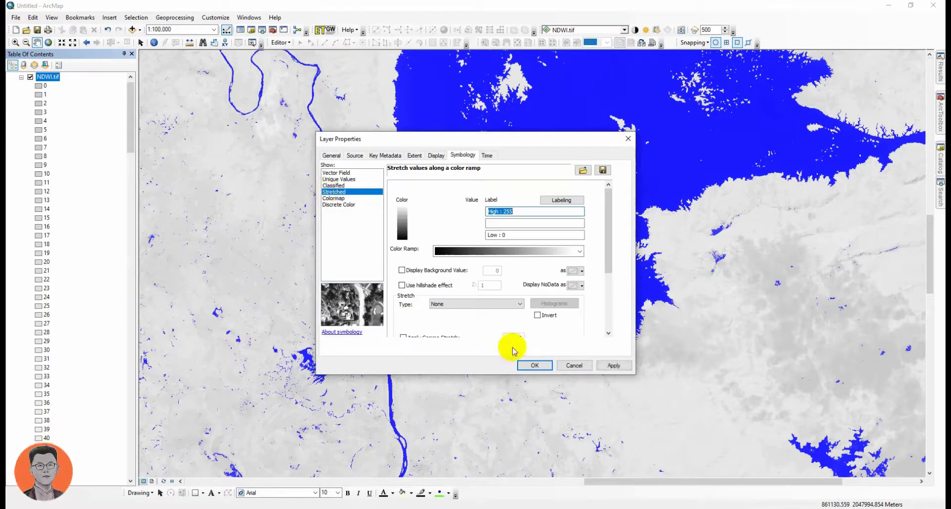
pyautogui.click(607, 366)
pyautogui.click(551, 256)
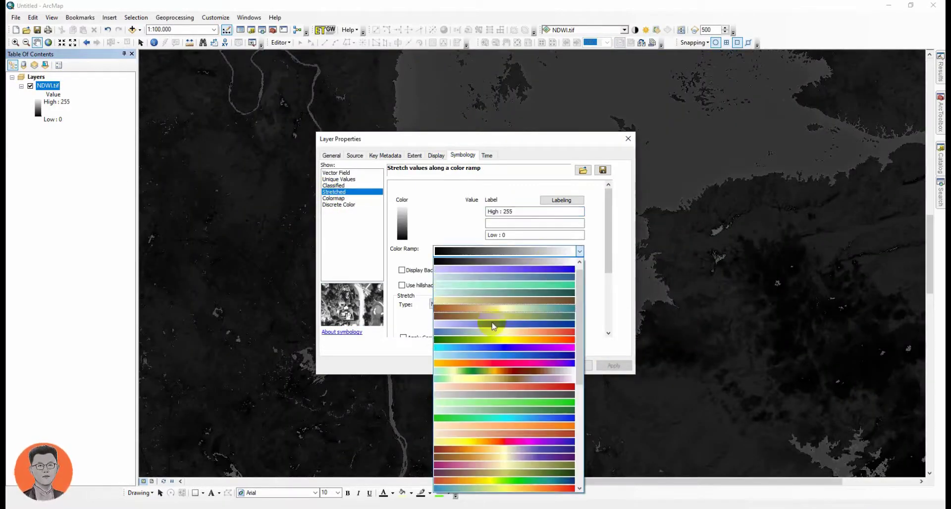
pyautogui.click(481, 353)
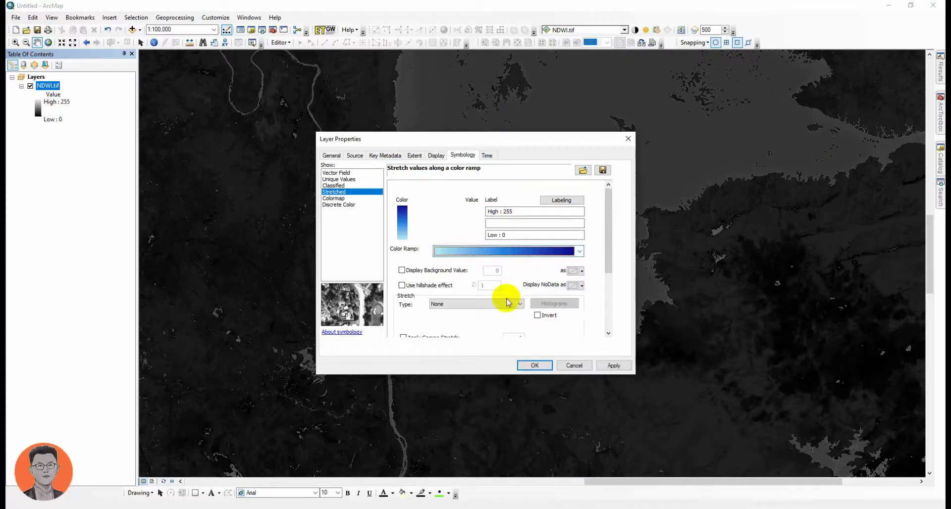
pyautogui.click(508, 251)
pyautogui.click(491, 285)
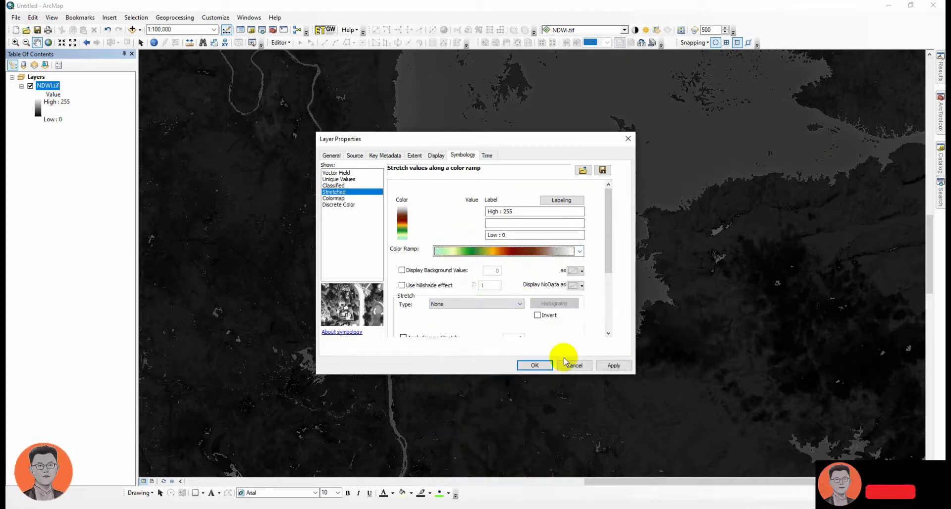
pyautogui.click(609, 365)
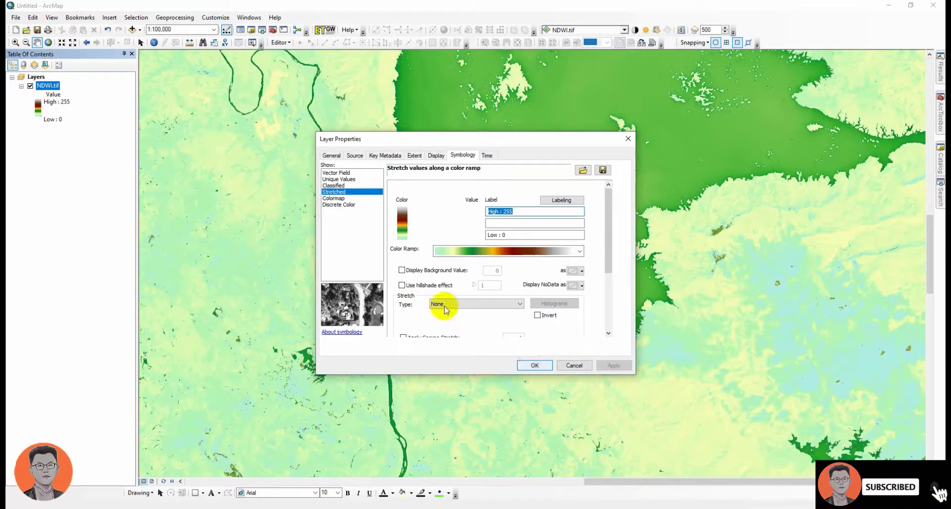
# Switch NDWI.tif to classified symbology with 5 classes and apply the blue-to-yellow-to-red color ramp
pyautogui.click(333, 185)
pyautogui.click(510, 295)
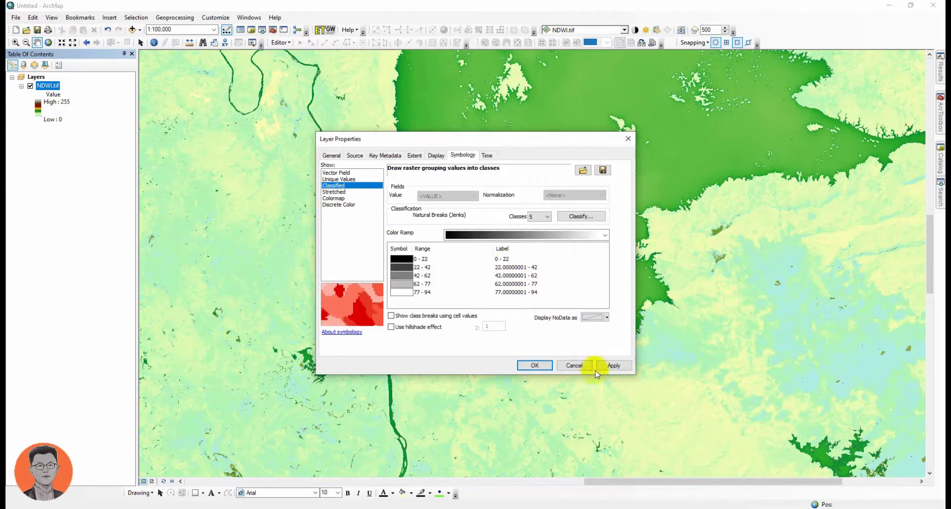
pyautogui.click(587, 234)
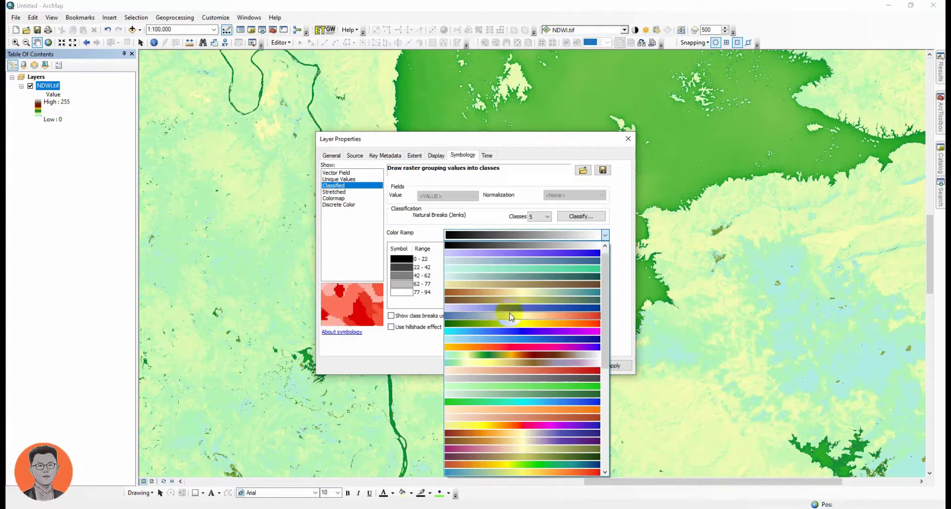
pyautogui.click(512, 316)
pyautogui.click(598, 369)
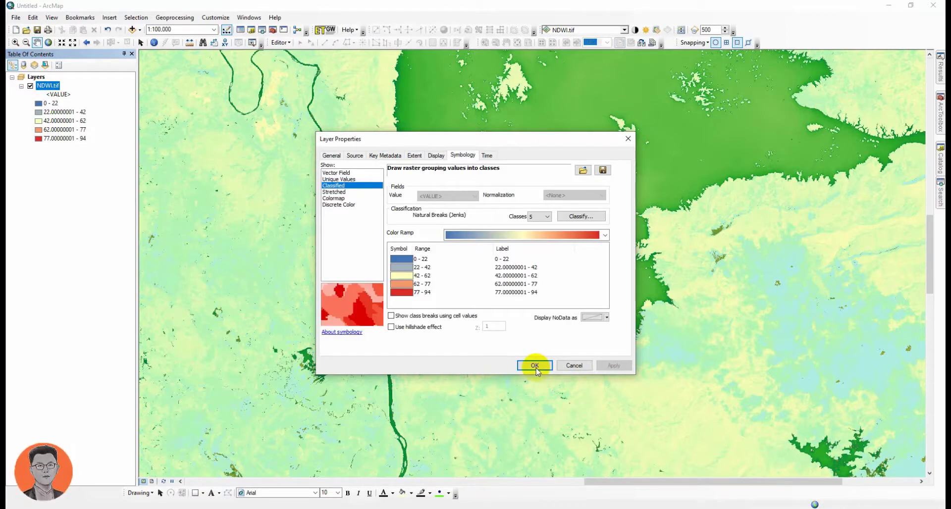
pyautogui.click(535, 365)
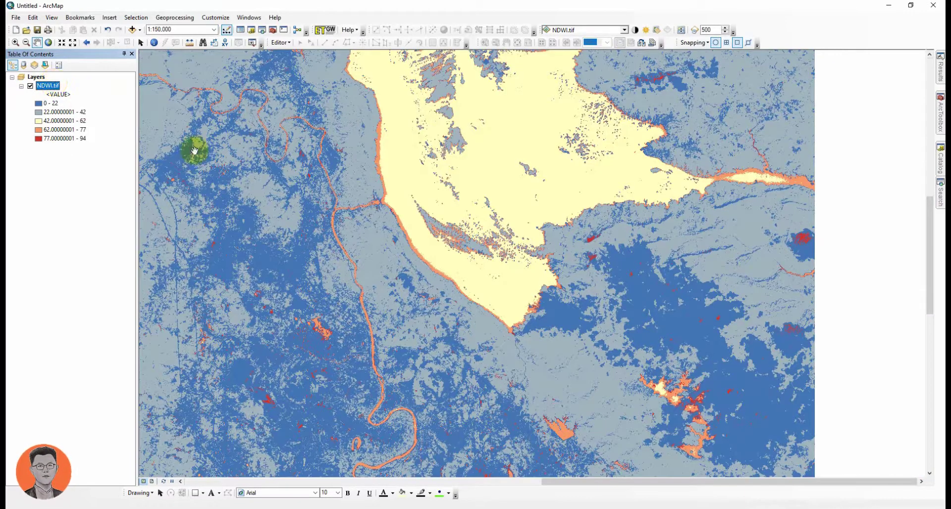
# Examine how the NDWI classes cover the reservoir, its shoreline and the rivers at several scales, comparing them with the legend
pyautogui.moveTo(367, 188); pyautogui.dragTo(414, 269)
pyautogui.scroll(1, 419, 275)
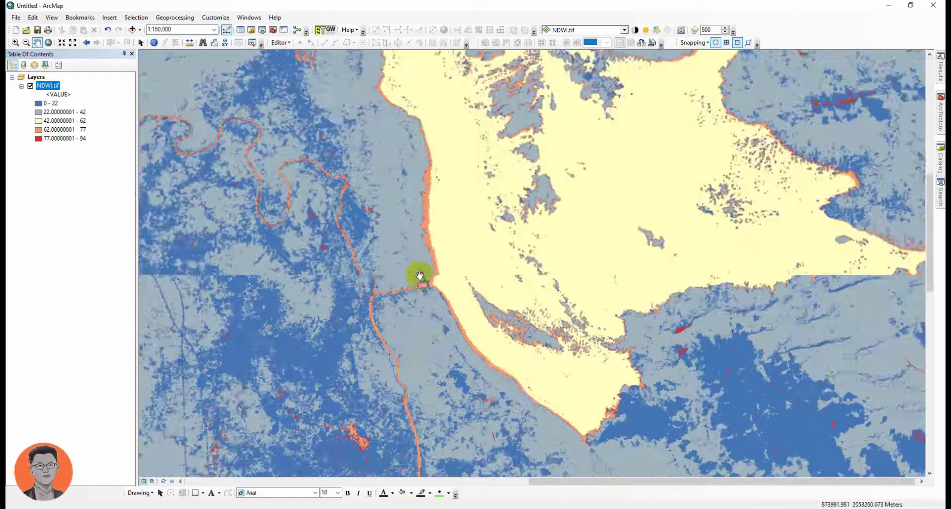
pyautogui.scroll(5, 420, 275)
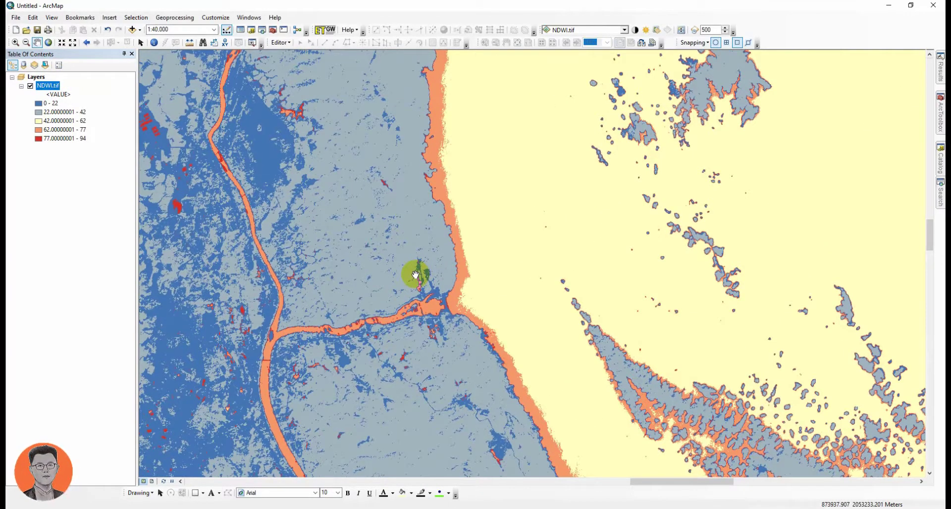
pyautogui.scroll(-2, 501, 255)
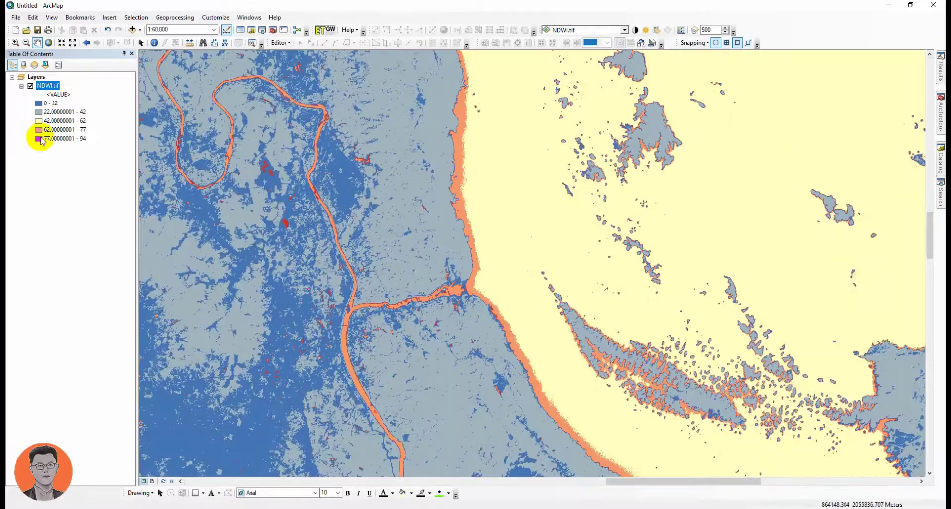
pyautogui.click(51, 129)
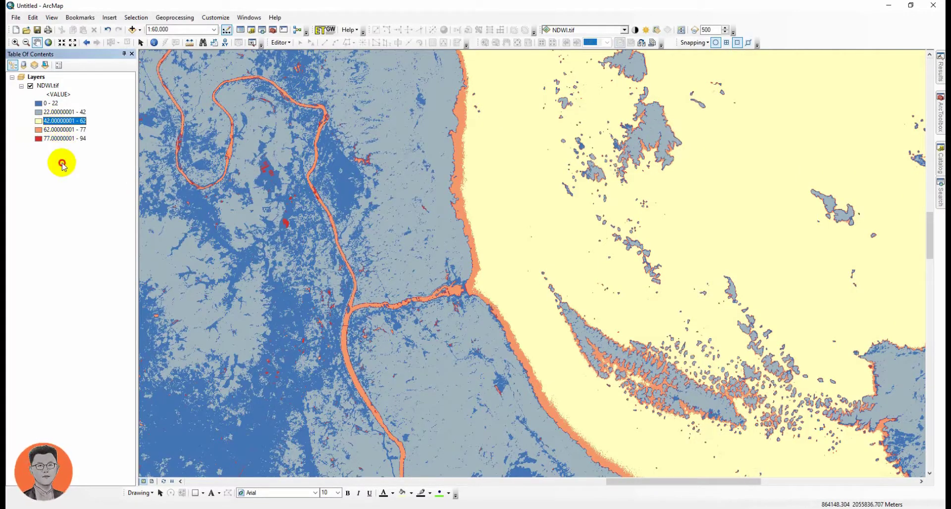
pyautogui.scroll(-1, 582, 299)
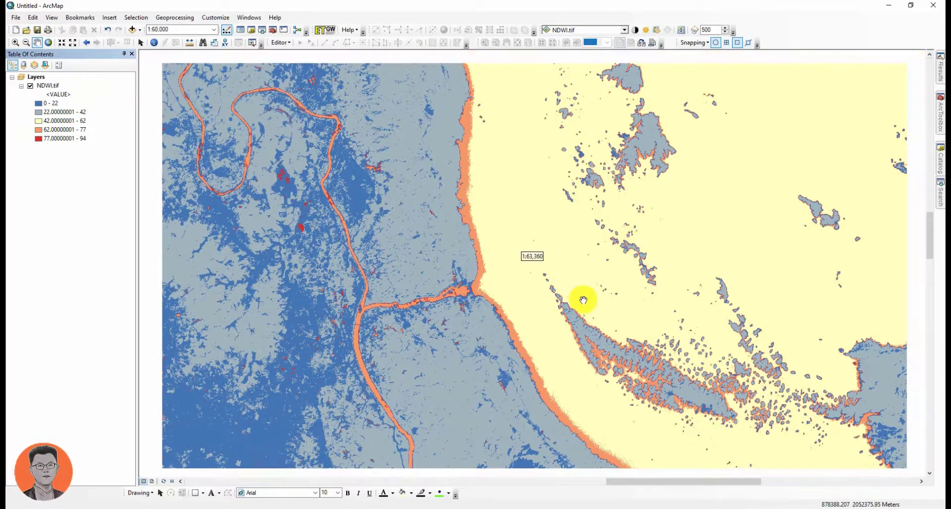
pyautogui.scroll(-3, 583, 299)
pyautogui.moveTo(618, 254); pyautogui.dragTo(475, 308)
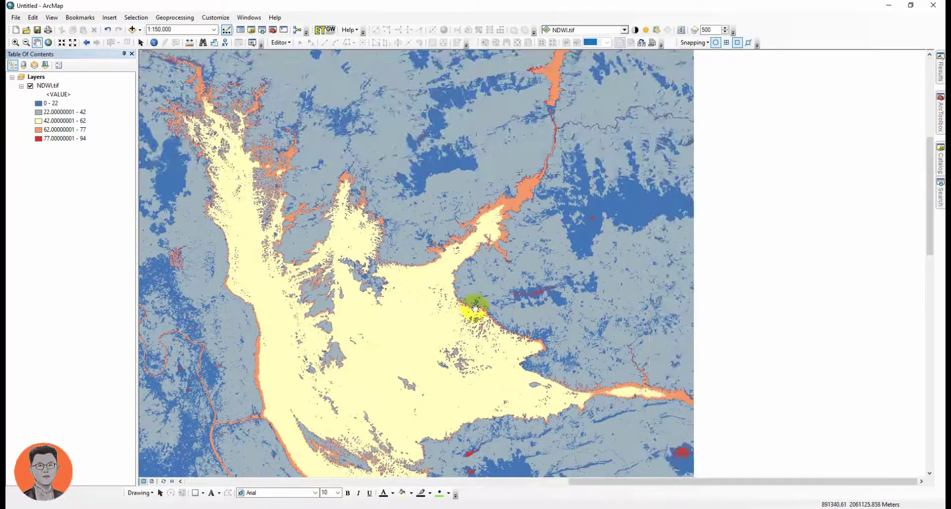
pyautogui.scroll(2, 389, 332)
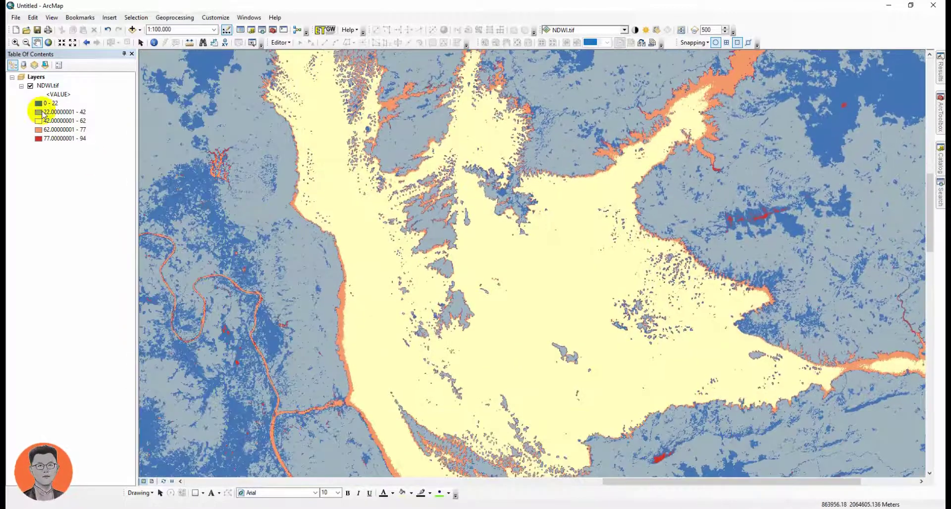
# Reduce the NDWI.tif classification to 4 classes and apply it
pyautogui.doubleClick(47, 86)
pyautogui.click(542, 226)
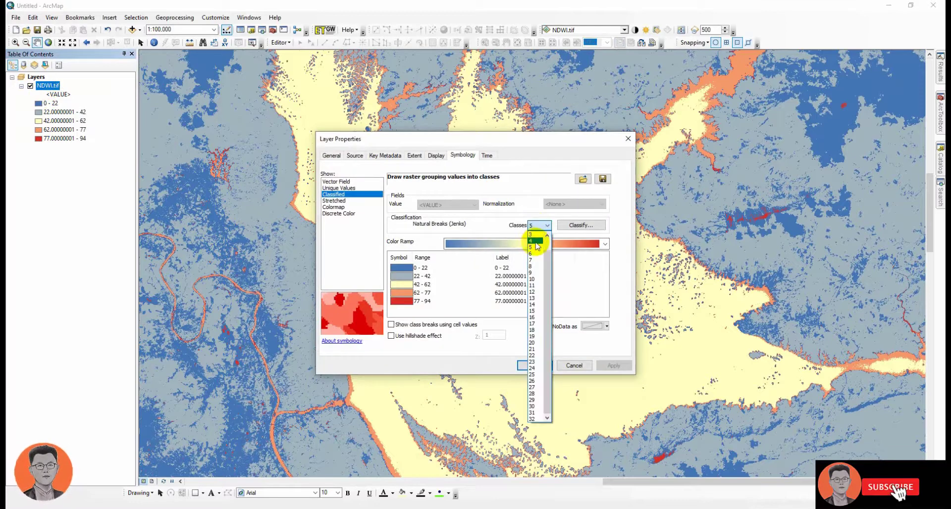
pyautogui.click(535, 238)
pyautogui.click(612, 366)
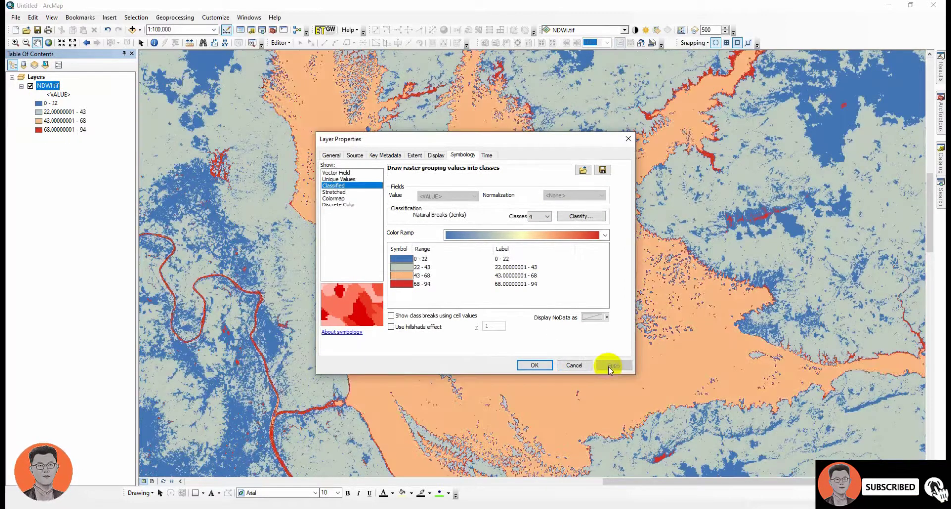
pyautogui.click(529, 365)
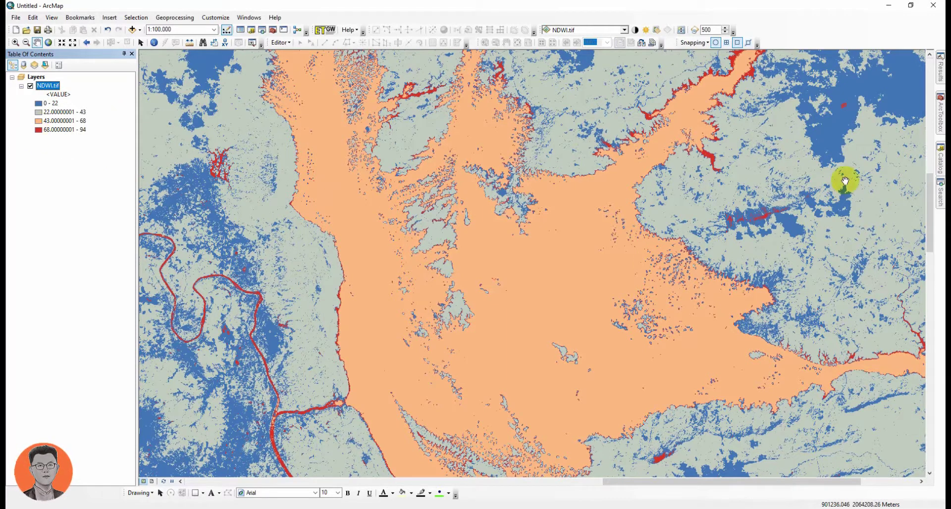
# Search for reclassify, open the Spatial Analyst Reclassify tool and set NDWI.tif as its input raster
pyautogui.click(940, 194)
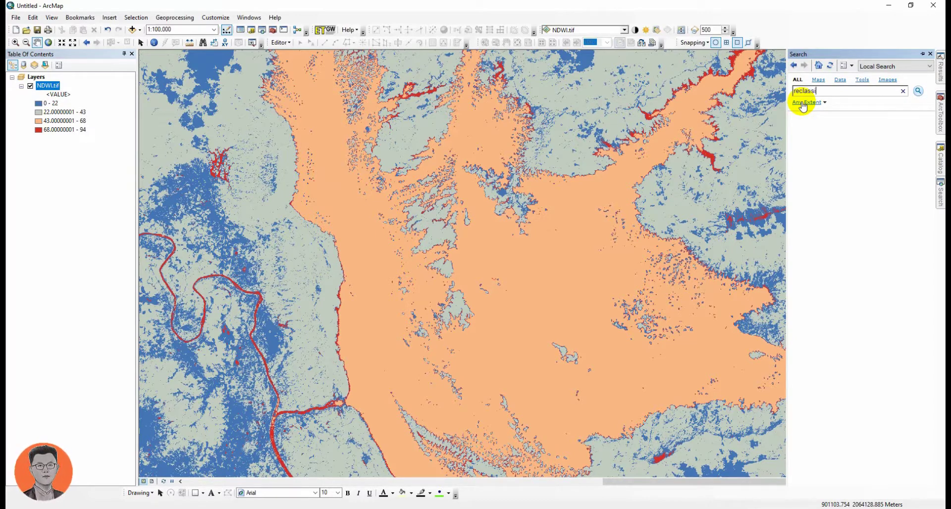
pyautogui.press('Return')
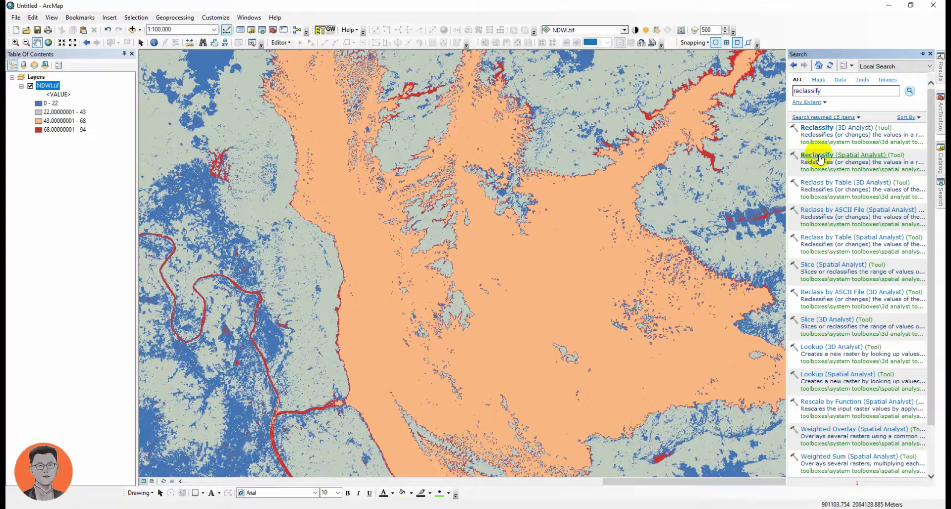
pyautogui.click(800, 153)
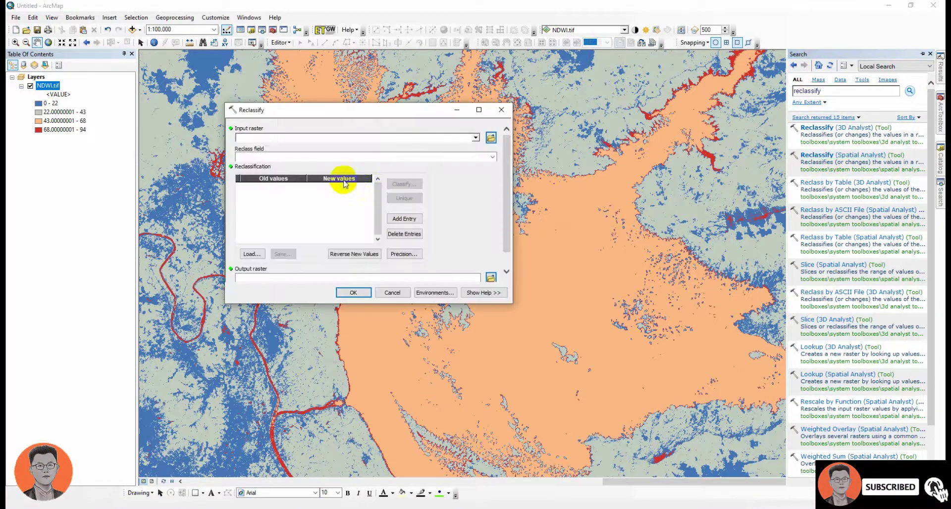
pyautogui.moveTo(272, 110); pyautogui.dragTo(268, 104)
pyautogui.moveTo(55, 90); pyautogui.dragTo(311, 146)
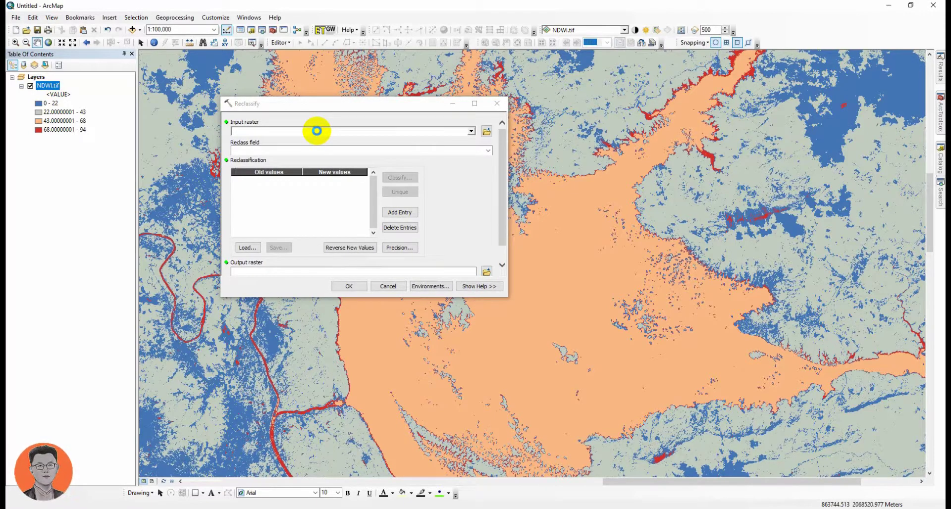
pyautogui.moveTo(317, 131); pyautogui.dragTo(317, 131)
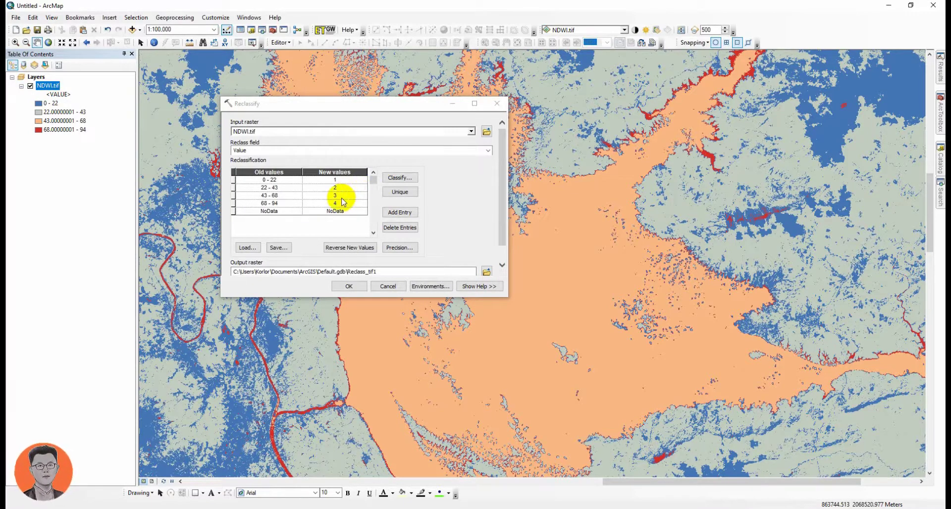
# Reclassify the ranges 0-22 and 22-43 to 0, and the ranges 43-68 and 68-94 to 1
pyautogui.click(339, 180)
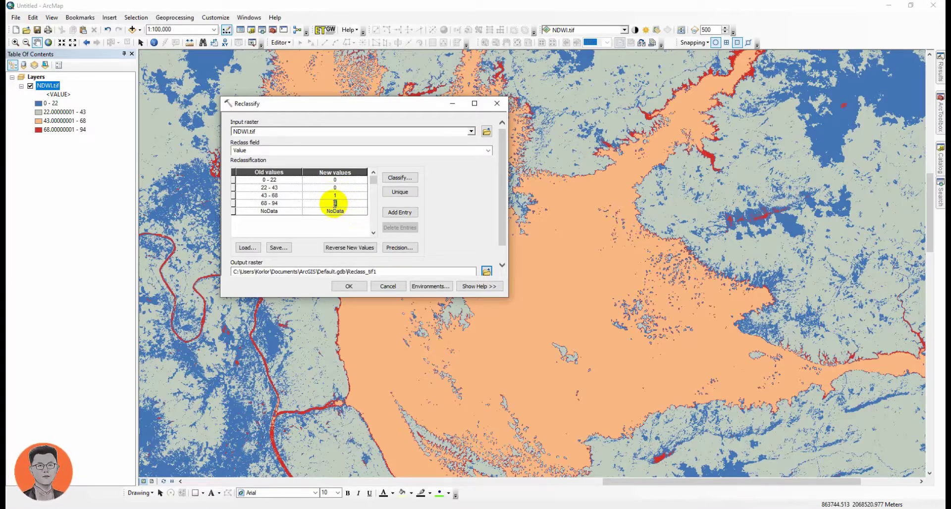
pyautogui.scroll(-1, 501, 228)
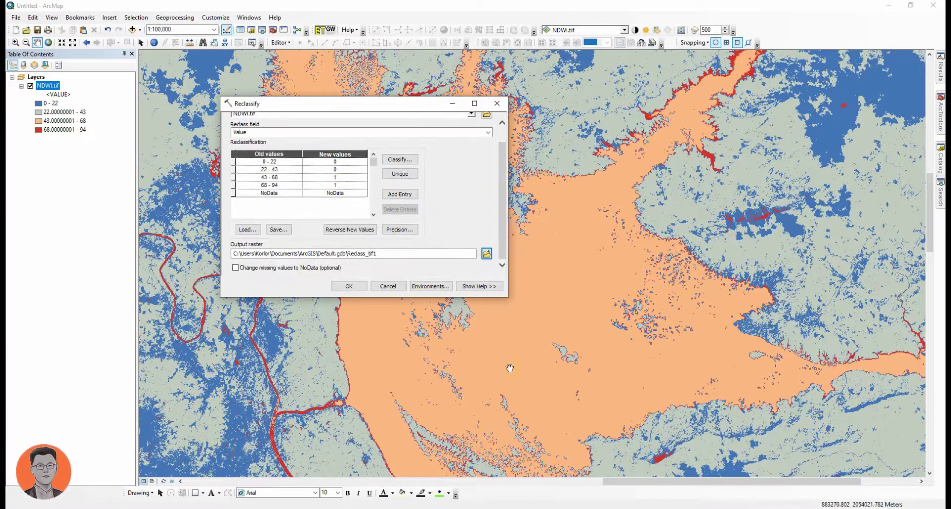
# Set the output raster to NDWI_reclas.tif in D:\3.GIS\GIS\global and run the Reclassify tool
pyautogui.click(486, 254)
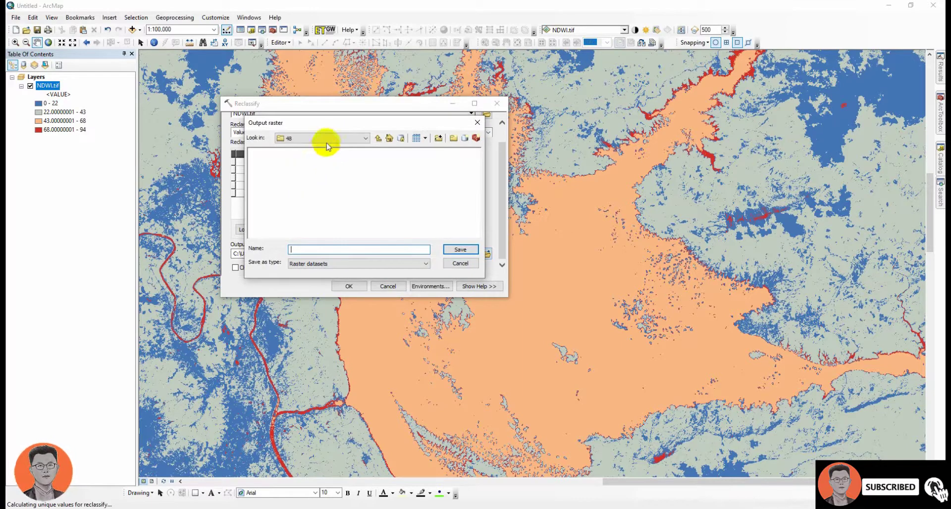
pyautogui.click(325, 138)
pyautogui.click(301, 184)
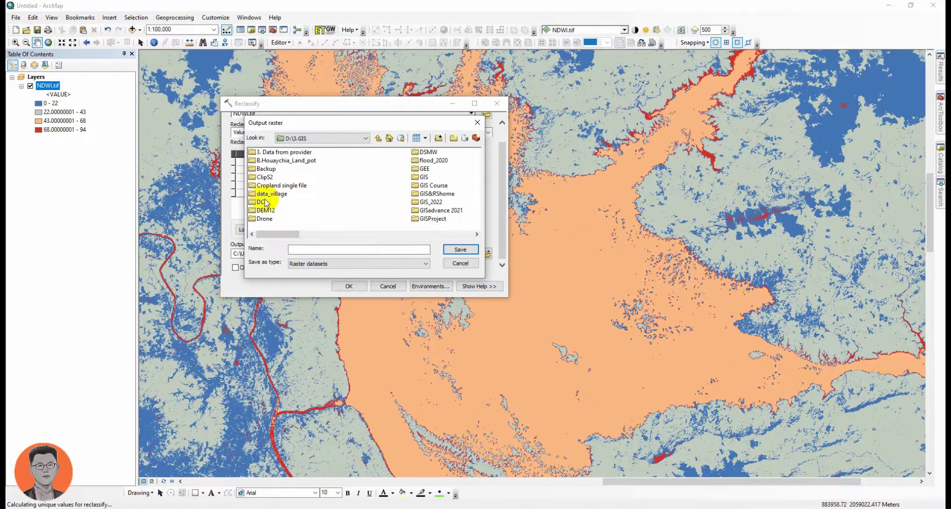
pyautogui.doubleClick(425, 178)
pyautogui.doubleClick(263, 153)
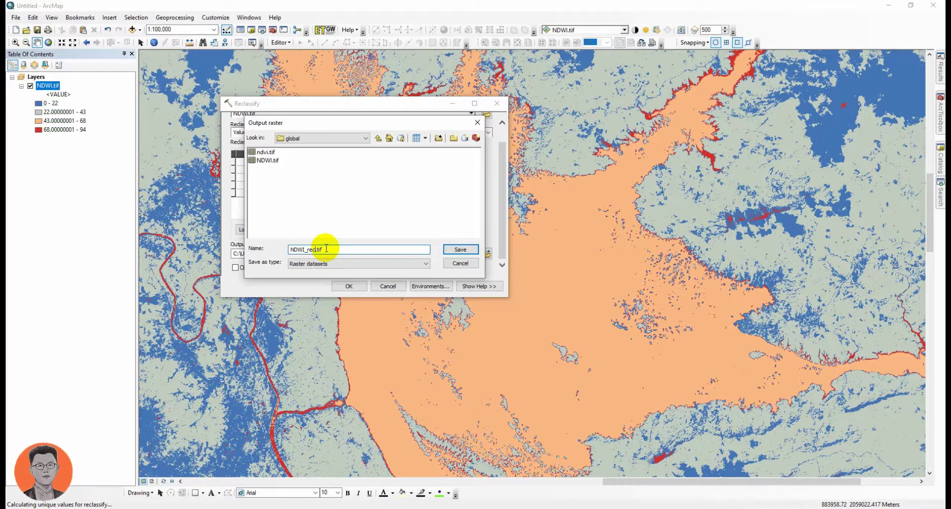
pyautogui.press('Return')
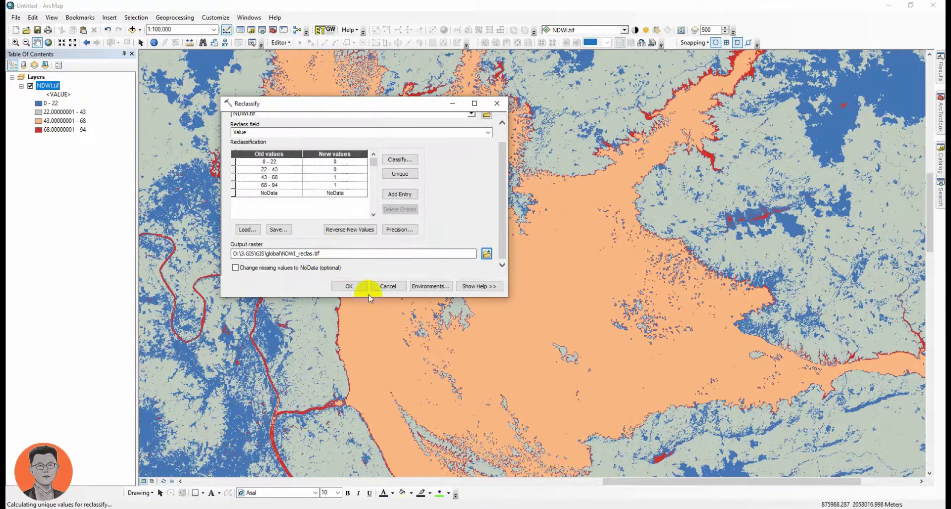
pyautogui.click(355, 286)
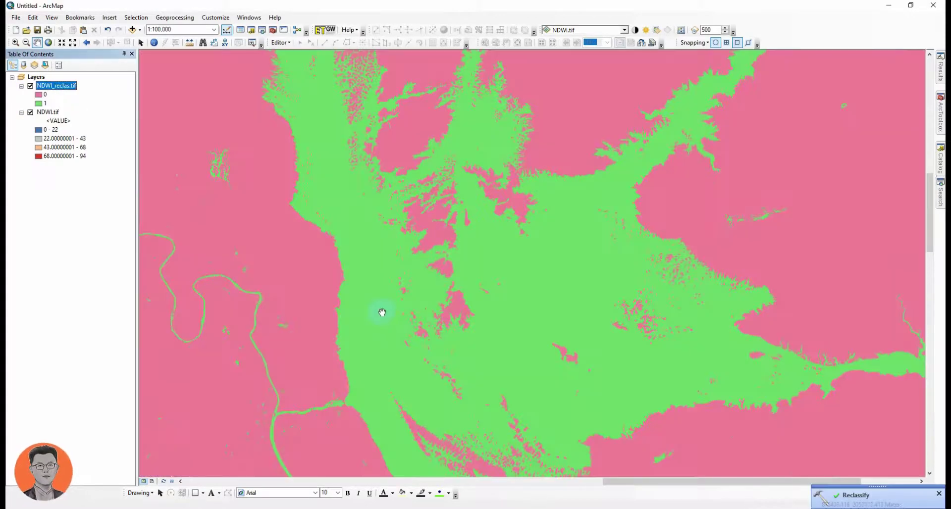
# Examine the extent of the two NDWI_reclas.tif classes over the reservoir, rivers and surrounding land
pyautogui.scroll(-1, 384, 312)
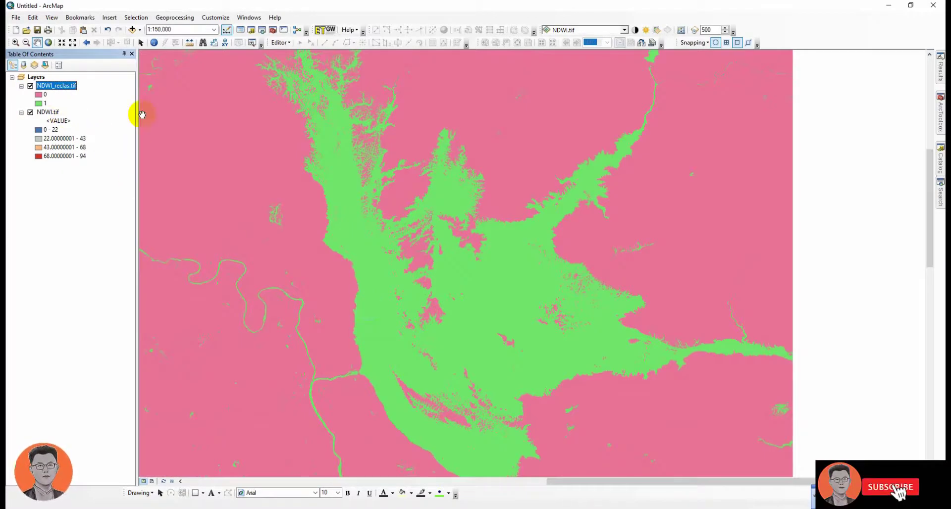
pyautogui.scroll(-2, 478, 276)
pyautogui.moveTo(355, 357); pyautogui.dragTo(470, 275)
pyautogui.moveTo(417, 232); pyautogui.dragTo(538, 323)
pyautogui.moveTo(494, 352); pyautogui.dragTo(395, 208)
pyautogui.moveTo(483, 272); pyautogui.dragTo(406, 177)
pyautogui.moveTo(413, 225); pyautogui.dragTo(499, 358)
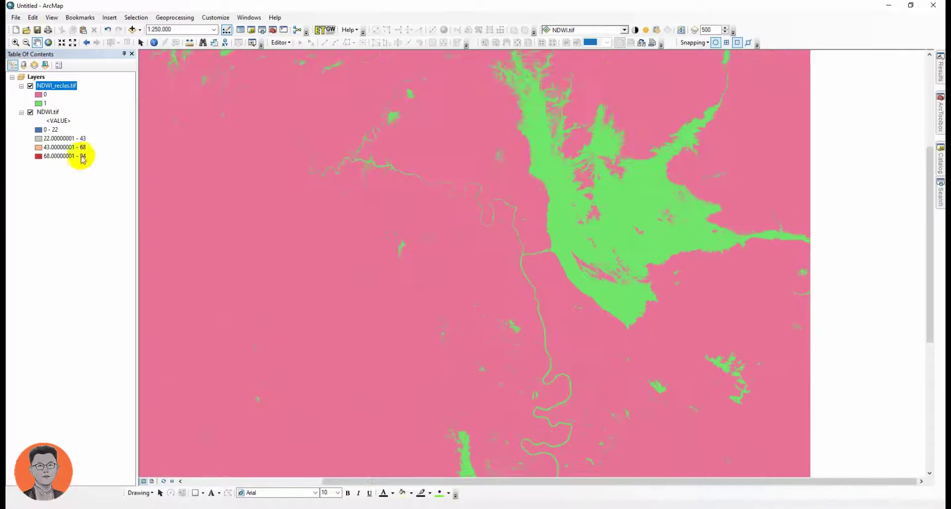
# Make value 0 of NDWI_reclas.tif colorless so that only the water class is drawn
pyautogui.doubleClick(56, 86)
pyautogui.doubleClick(401, 256)
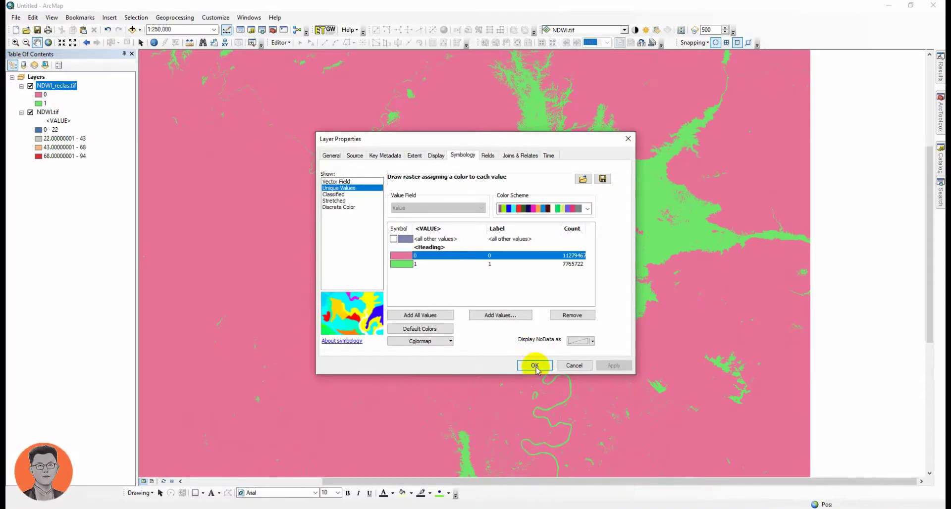
pyautogui.click(406, 257)
pyautogui.click(414, 265)
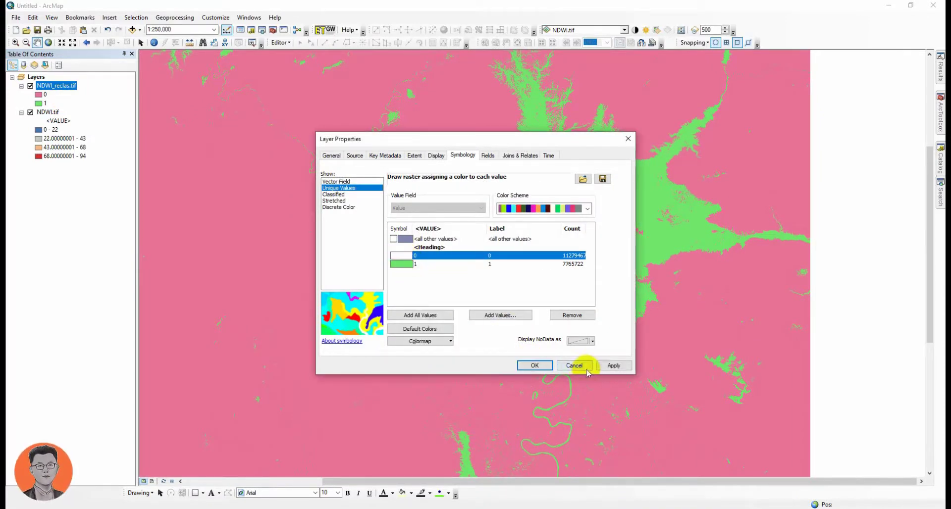
pyautogui.click(541, 365)
# Hide the NDWI.tif layer so the water class of NDWI_reclas.tif stands alone
pyautogui.scroll(2, 581, 264)
pyautogui.scroll(2, 505, 268)
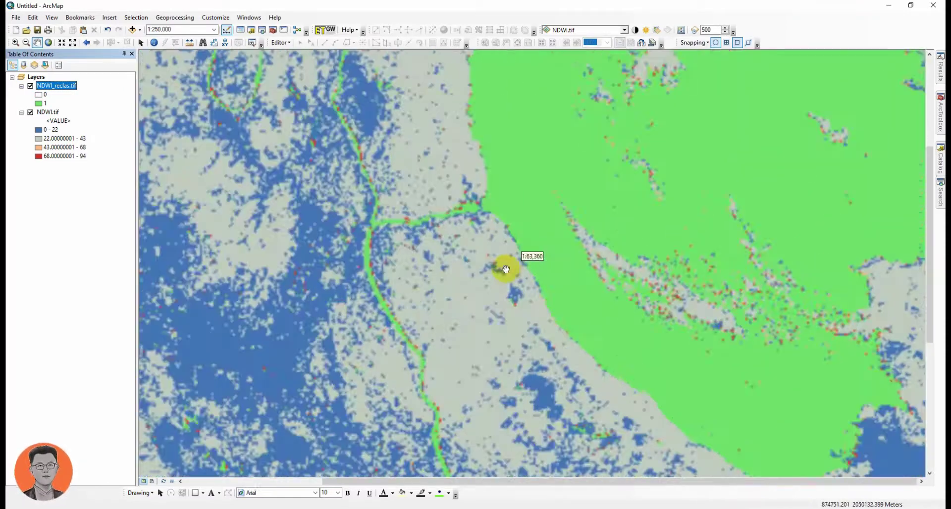
pyautogui.click(30, 112)
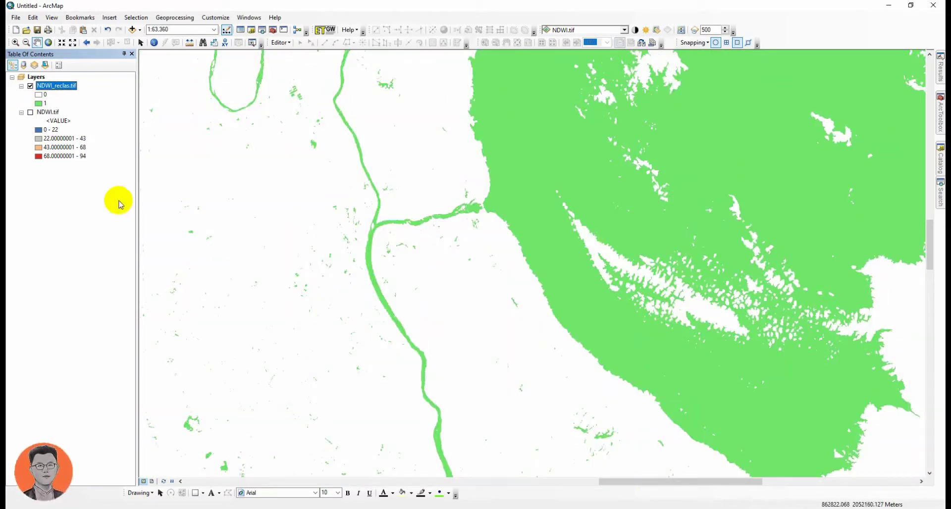
# Browse the GIS and GIS_2022 folders in the catalog, including data and S2, for the Sentinel-2 image
pyautogui.click(938, 168)
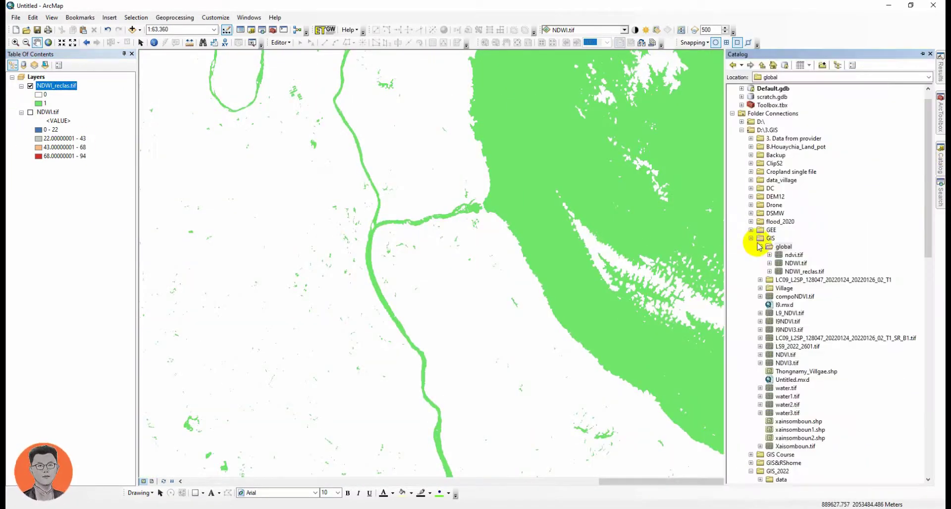
pyautogui.click(751, 239)
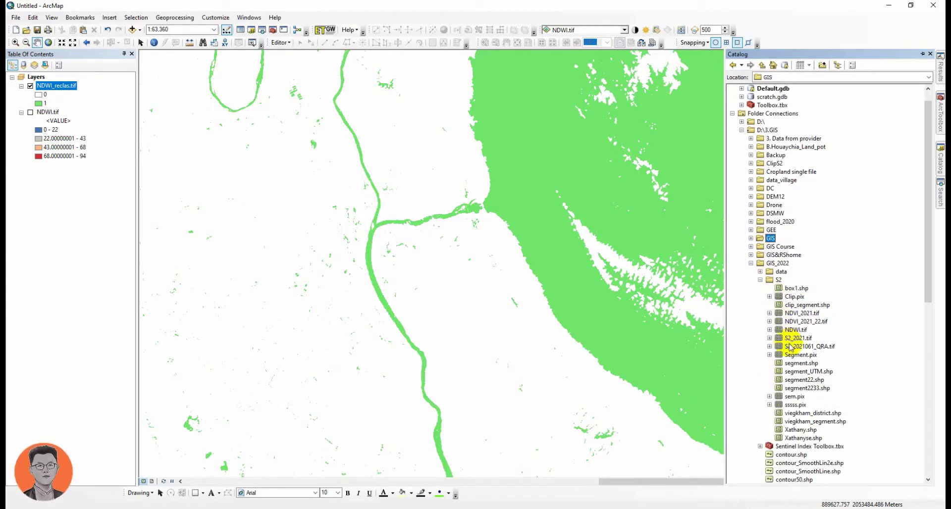
pyautogui.click(760, 280)
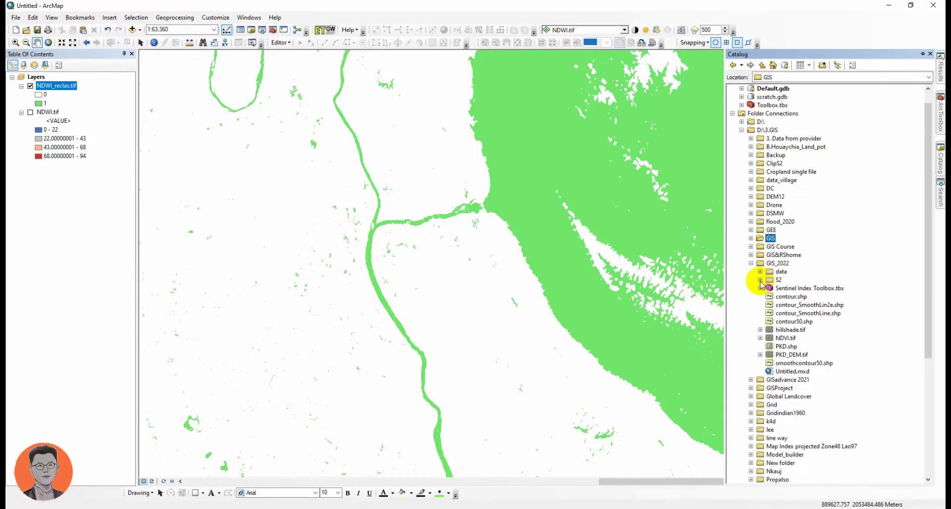
pyautogui.click(760, 280)
pyautogui.click(760, 280)
pyautogui.click(761, 271)
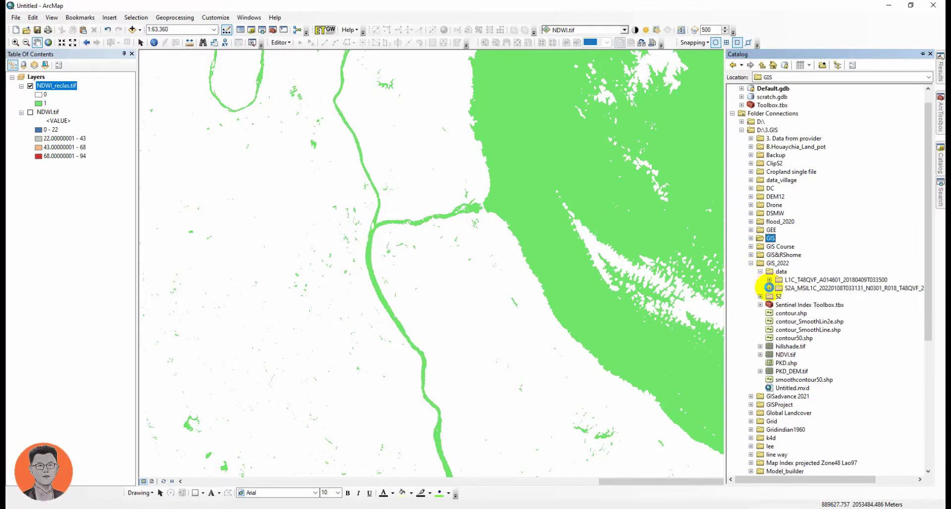
pyautogui.click(769, 288)
pyautogui.click(769, 287)
pyautogui.click(769, 280)
pyautogui.click(779, 288)
pyautogui.click(769, 279)
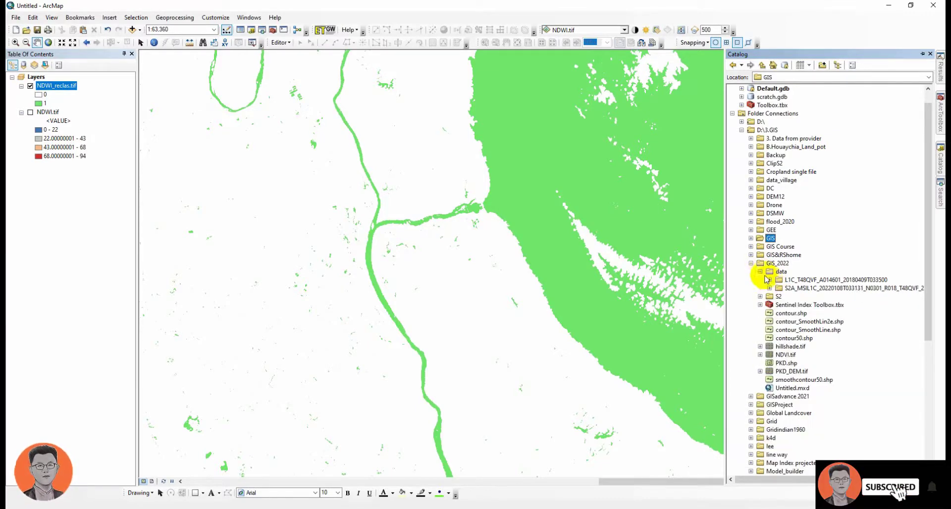
pyautogui.click(760, 271)
pyautogui.click(782, 355)
pyautogui.scroll(-2, 798, 367)
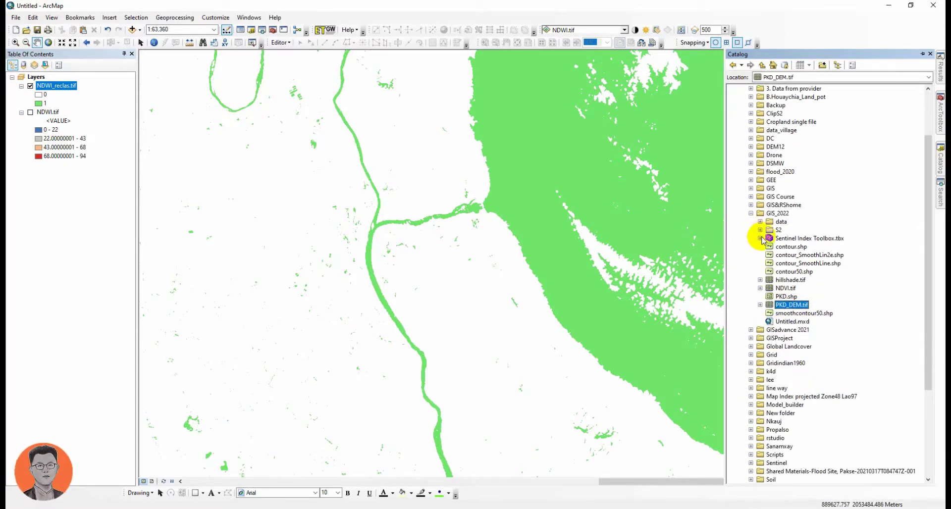
# Add S2_2021.tif from the GIS_2022\S2 folder to the map and collapse the NDWI.tif legend
pyautogui.click(760, 238)
pyautogui.click(761, 230)
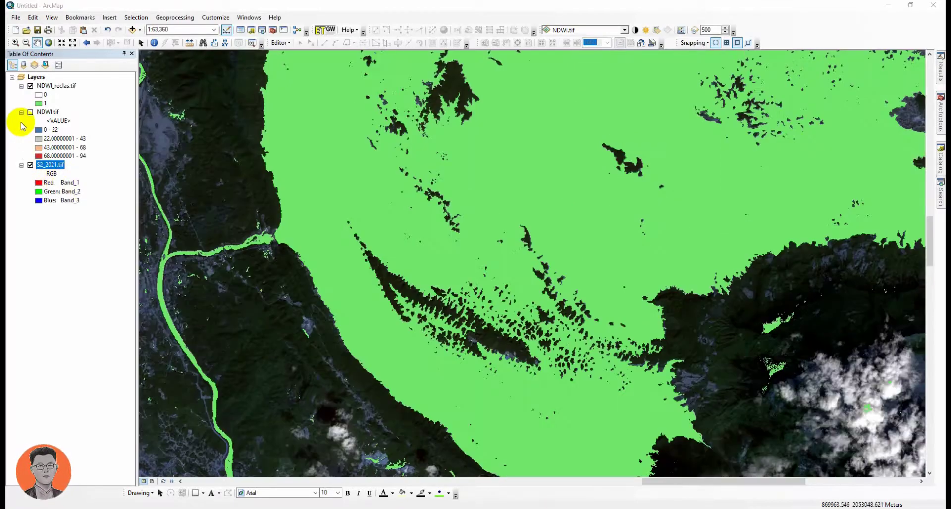
pyautogui.click(22, 112)
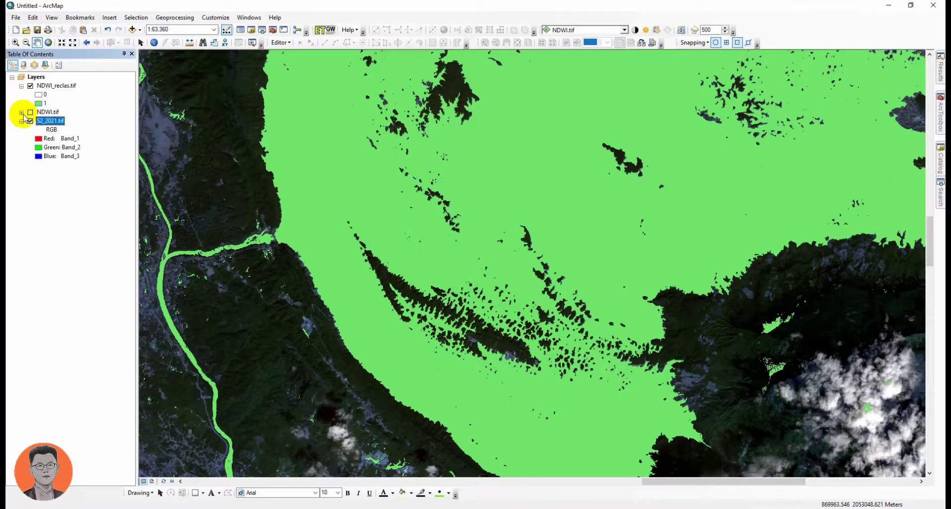
# Set the stretch type of S2_2021.tif to Standard Deviations in its layer symbology and apply it
pyautogui.moveTo(333, 345); pyautogui.dragTo(461, 310)
pyautogui.scroll(2, 458, 308)
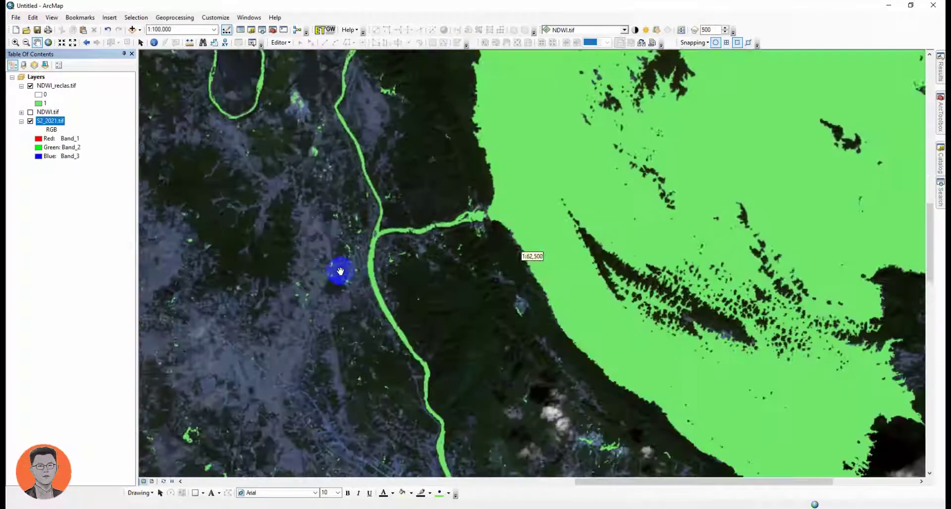
pyautogui.scroll(-4, 340, 271)
pyautogui.doubleClick(50, 121)
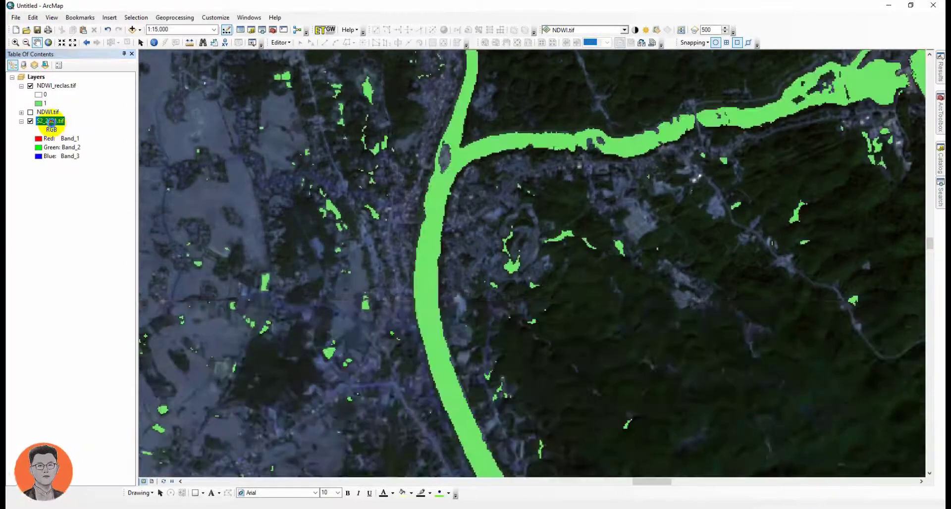
pyautogui.click(484, 285)
pyautogui.click(460, 304)
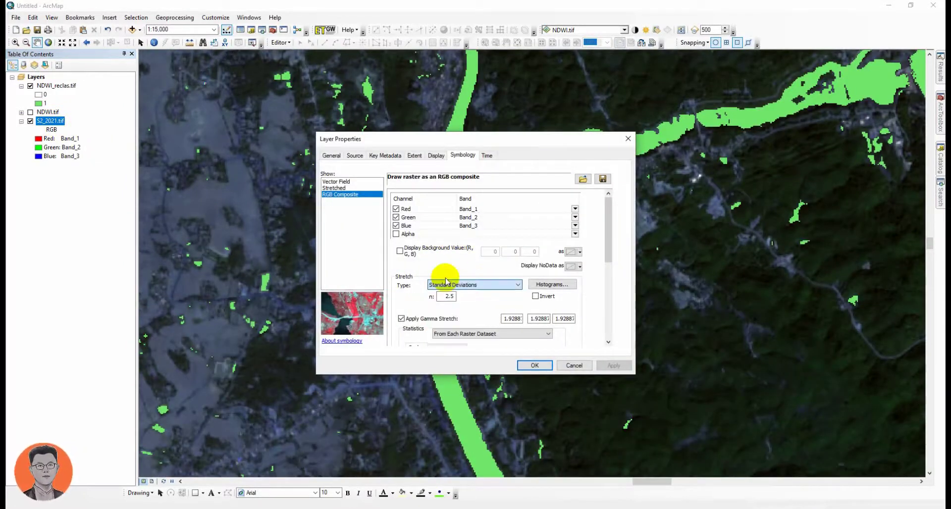
pyautogui.click(611, 365)
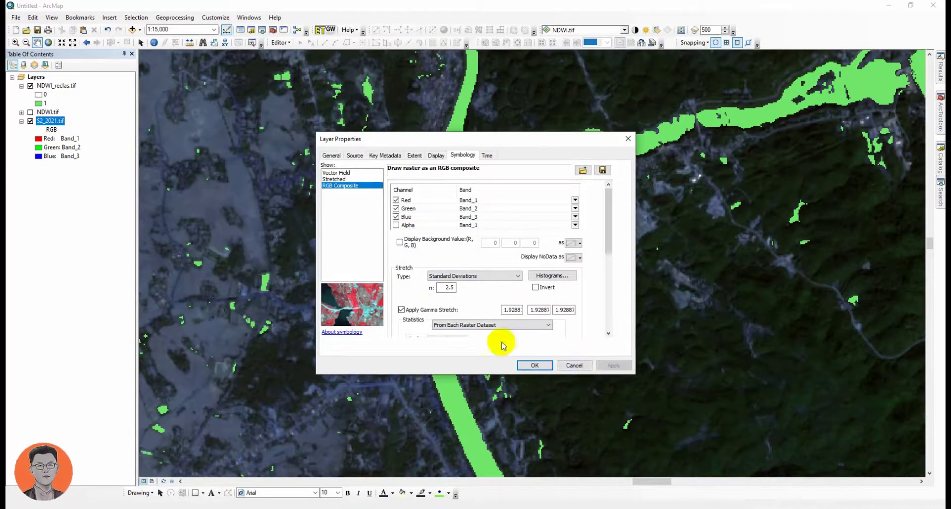
pyautogui.click(459, 276)
pyautogui.click(461, 302)
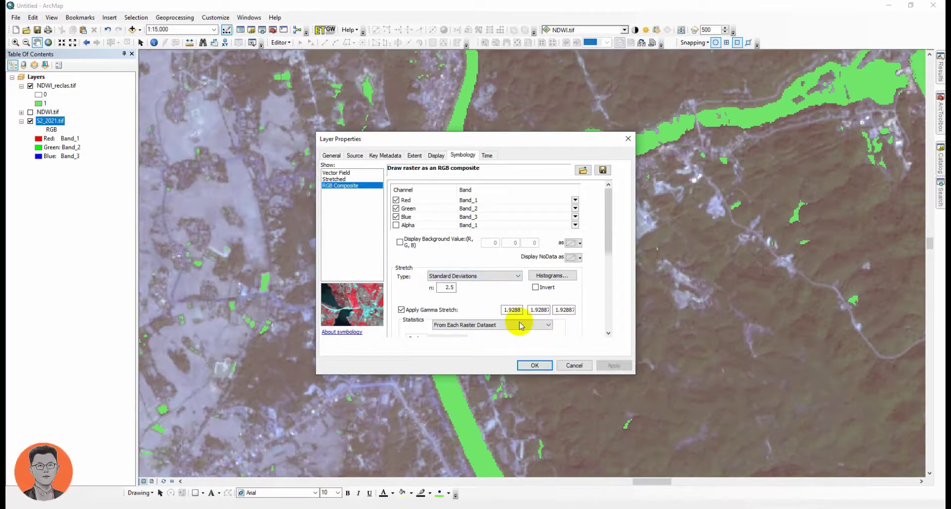
# Assign Band_4 to red, Band_3 to green and Band_2 to blue for S2_2021.tif and apply the composite
pyautogui.click(481, 200)
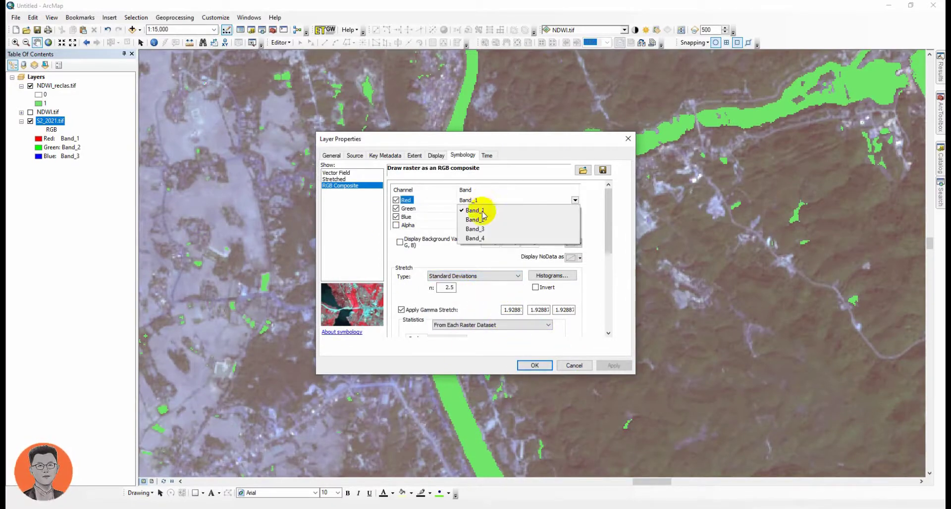
pyautogui.click(475, 238)
pyautogui.click(477, 209)
pyautogui.click(477, 237)
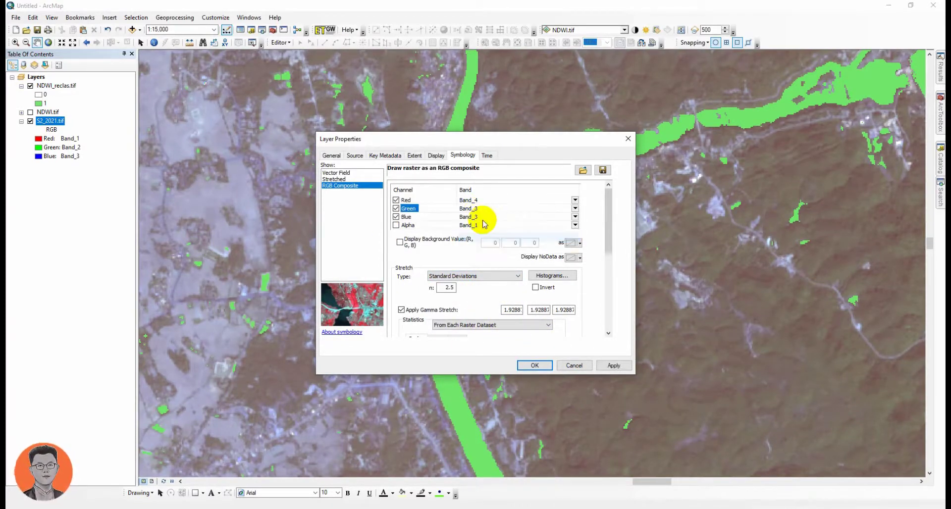
pyautogui.click(484, 217)
pyautogui.click(484, 238)
pyautogui.click(614, 365)
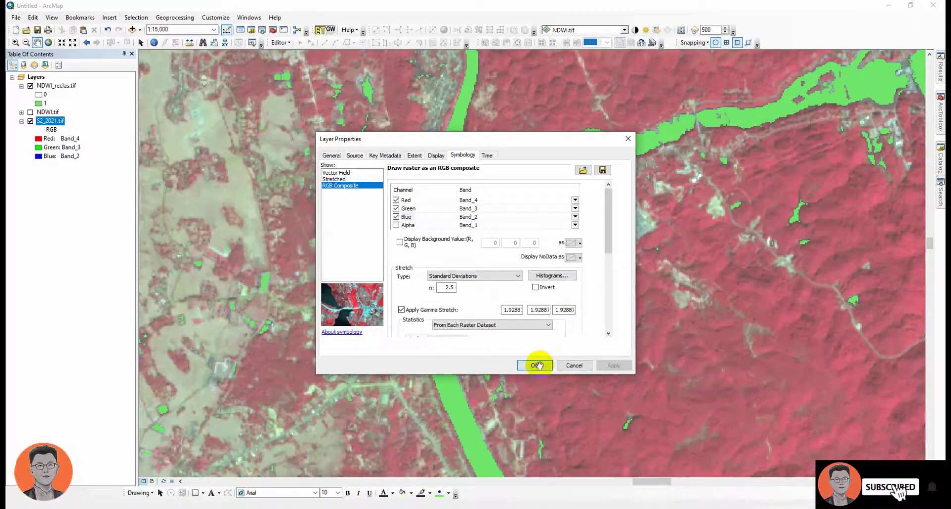
pyautogui.click(534, 365)
# Choose NDWI_reclas.tif as the target layer for the display effects and activate the Swipe tool
pyautogui.scroll(2, 600, 341)
pyautogui.scroll(4, 600, 341)
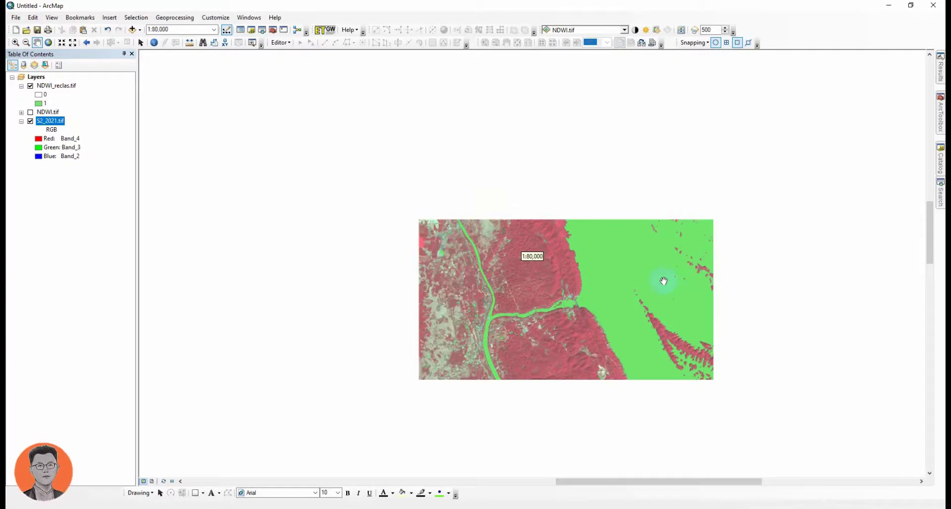
pyautogui.scroll(-5, 664, 281)
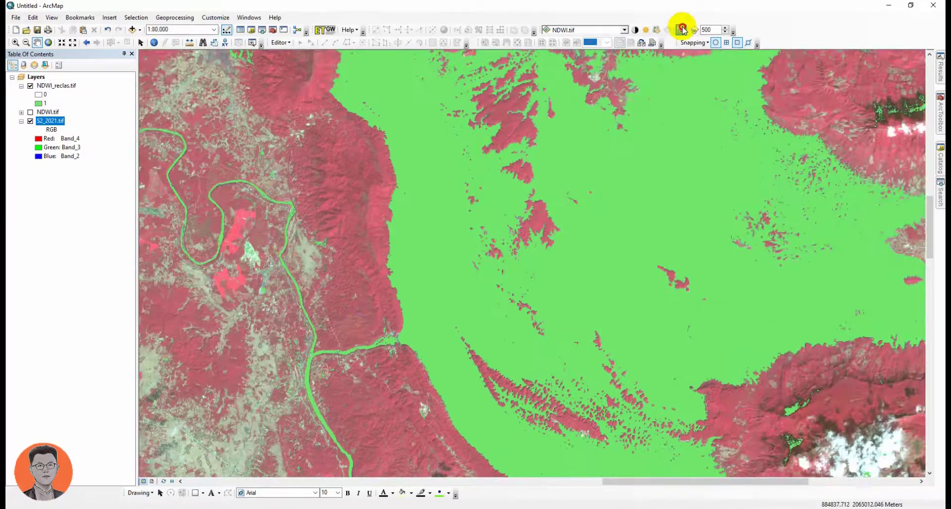
pyautogui.click(625, 29)
pyautogui.click(569, 38)
# Swipe NDWI_reclas.tif over S2_2021.tif to compare the water class with the image along the reservoir, rivers and northern lakes
pyautogui.moveTo(541, 102); pyautogui.dragTo(661, 351)
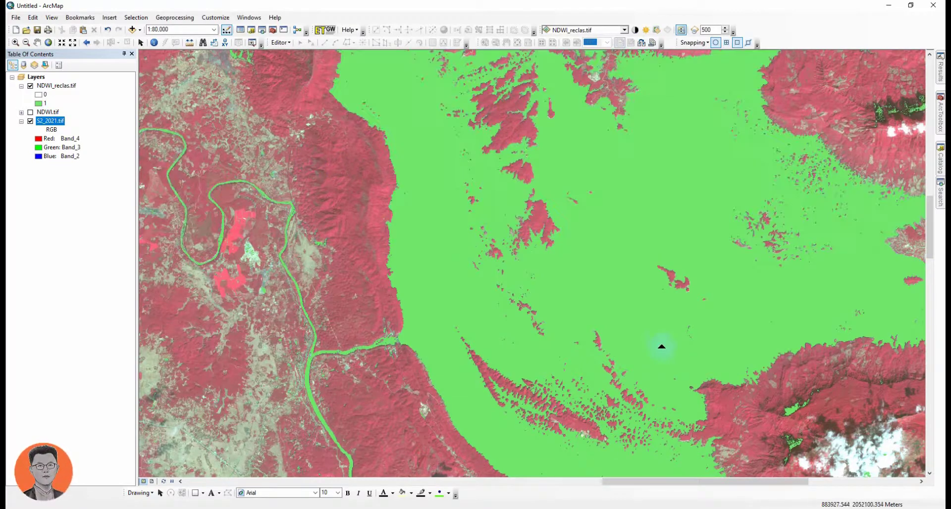
pyautogui.moveTo(752, 401); pyautogui.dragTo(379, 110)
pyautogui.scroll(-1, 507, 247)
pyautogui.scroll(3, 656, 318)
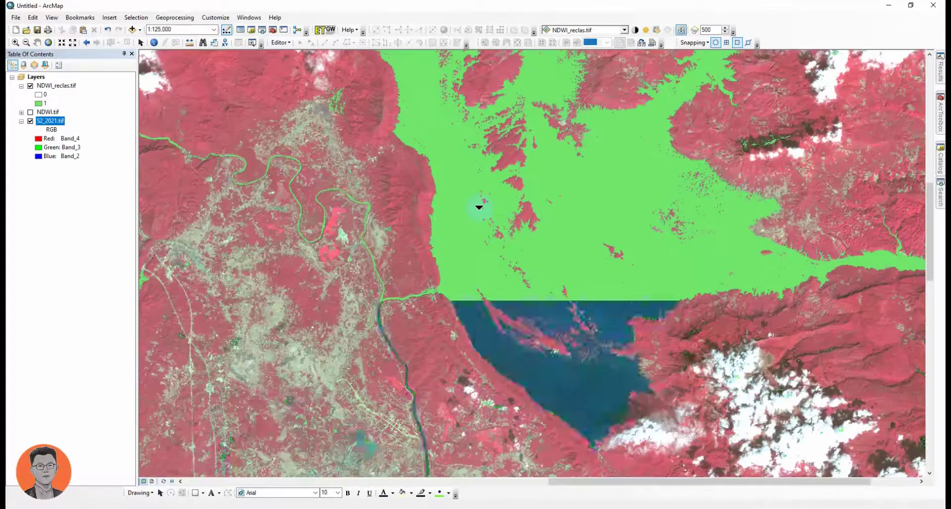
pyautogui.moveTo(476, 189); pyautogui.dragTo(530, 342)
pyautogui.moveTo(524, 272); pyautogui.dragTo(519, 409)
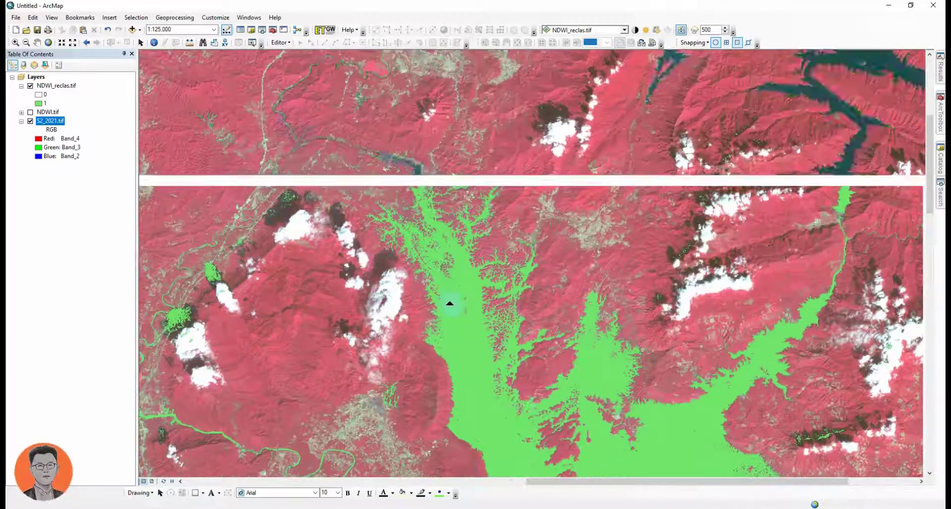
pyautogui.moveTo(861, 179); pyautogui.dragTo(539, 280)
pyautogui.moveTo(549, 239); pyautogui.dragTo(424, 361)
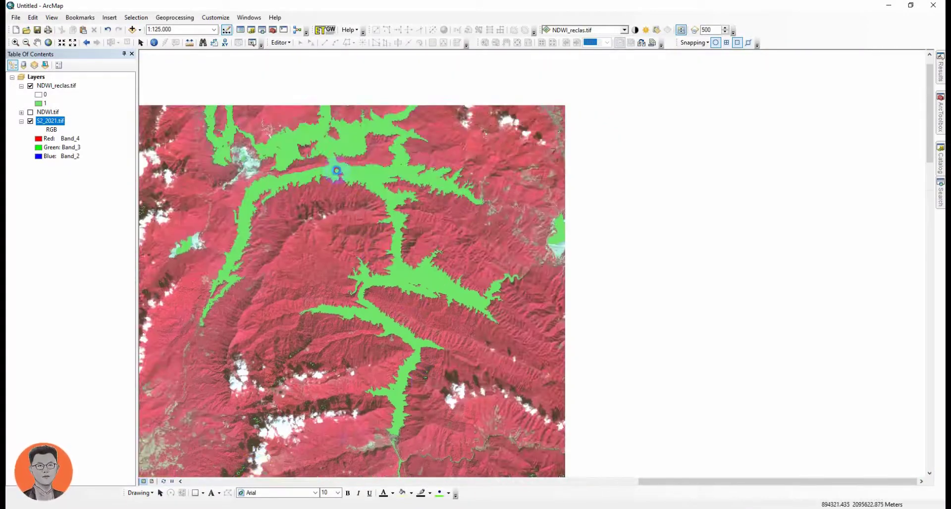
# Compare the NDWI_reclas.tif water class with S2_2021.tif from the northeastern reservoir branches across the broad main basin to the southeastern river
pyautogui.moveTo(337, 171)
pyautogui.mouseDown()
pyautogui.moveTo(344, 128)
pyautogui.moveTo(359, 183)
pyautogui.moveTo(378, 208)
pyautogui.moveTo(333, 153)
pyautogui.moveTo(347, 183)
pyautogui.mouseUp()
pyautogui.moveTo(369, 407); pyautogui.dragTo(400, 214)
pyautogui.moveTo(497, 416); pyautogui.dragTo(500, 271)
pyautogui.moveTo(552, 288); pyautogui.dragTo(709, 180)
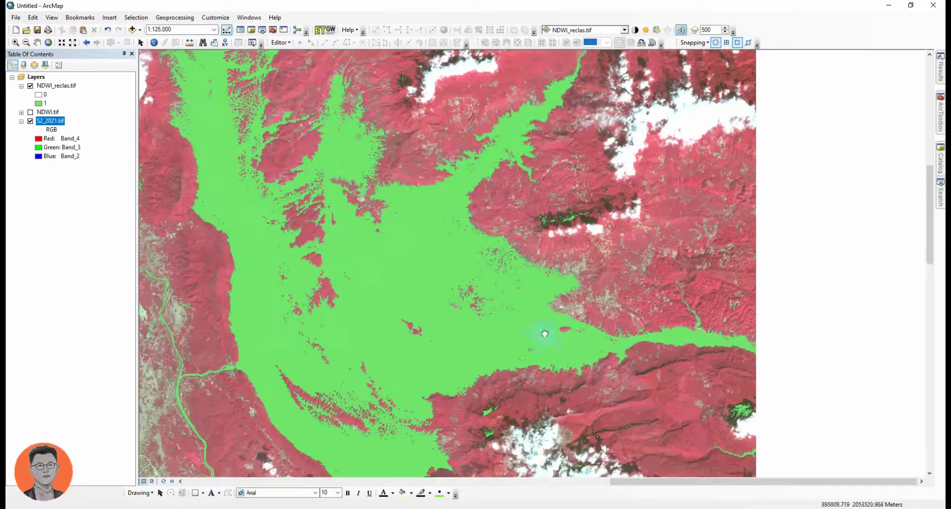
pyautogui.moveTo(541, 334); pyautogui.dragTo(505, 217)
pyautogui.moveTo(591, 380); pyautogui.dragTo(553, 208)
pyautogui.moveTo(423, 327); pyautogui.dragTo(684, 259)
pyautogui.moveTo(576, 287); pyautogui.dragTo(689, 78)
pyautogui.moveTo(619, 324); pyautogui.dragTo(511, 225)
pyautogui.moveTo(657, 313); pyautogui.dragTo(406, 299)
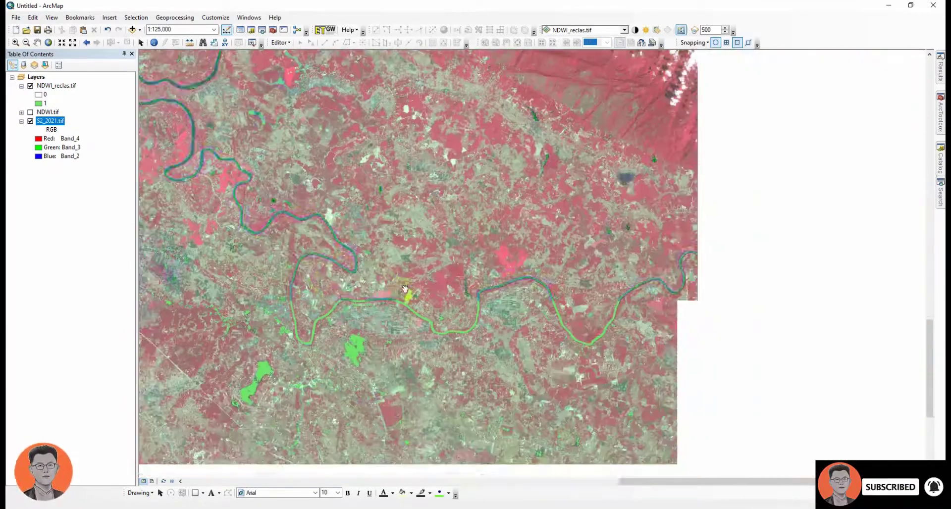
# Swipe the water mask over the lakes south of the river and examine the branching western reservoir and nearby ponds at closer scale
pyautogui.moveTo(402, 342); pyautogui.dragTo(605, 220)
pyautogui.scroll(5, 605, 220)
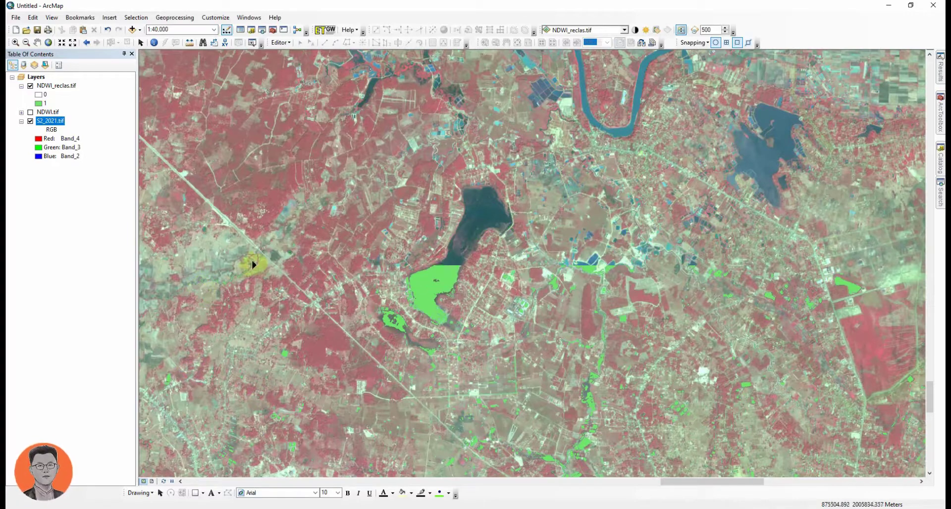
pyautogui.moveTo(271, 270); pyautogui.dragTo(500, 385)
pyautogui.moveTo(542, 272); pyautogui.dragTo(634, 471)
pyautogui.moveTo(553, 295); pyautogui.dragTo(795, 374)
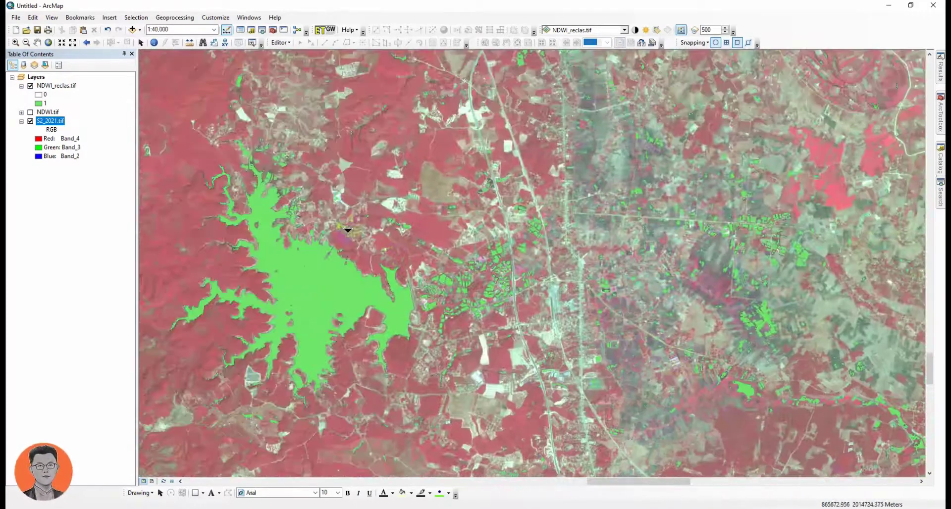
pyautogui.moveTo(333, 378); pyautogui.dragTo(323, 116)
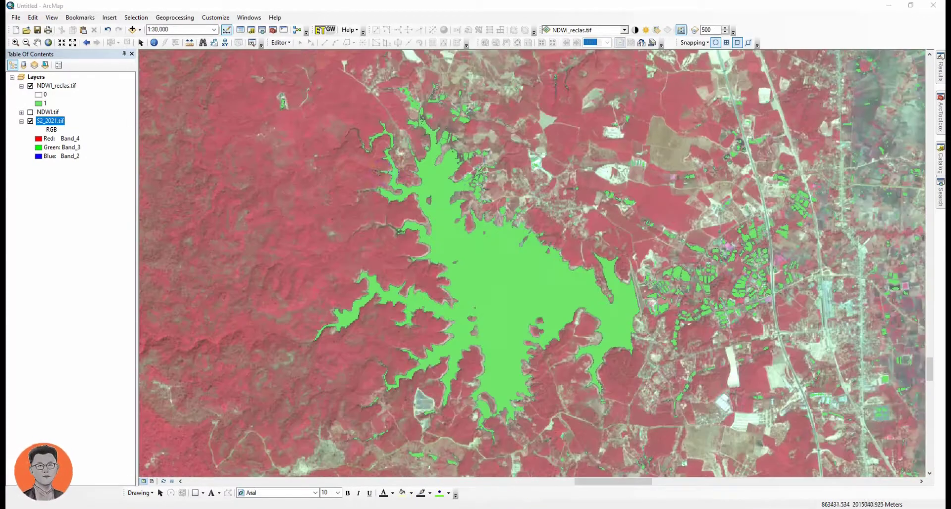
pyautogui.moveTo(449, 75); pyautogui.dragTo(543, 121)
pyautogui.moveTo(606, 345); pyautogui.dragTo(352, 367)
pyautogui.moveTo(646, 399); pyautogui.dragTo(448, 268)
pyautogui.moveTo(660, 295); pyautogui.dragTo(337, 262)
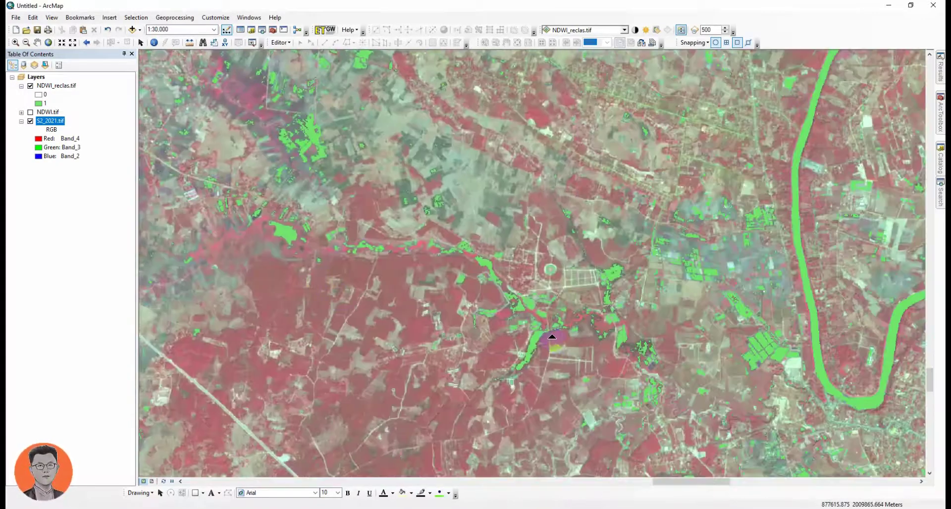
# Examine the mask over the farmland, ponds and river bends in the southeastern part of the image
pyautogui.moveTo(694, 360); pyautogui.dragTo(362, 351)
pyautogui.moveTo(490, 330); pyautogui.dragTo(284, 217)
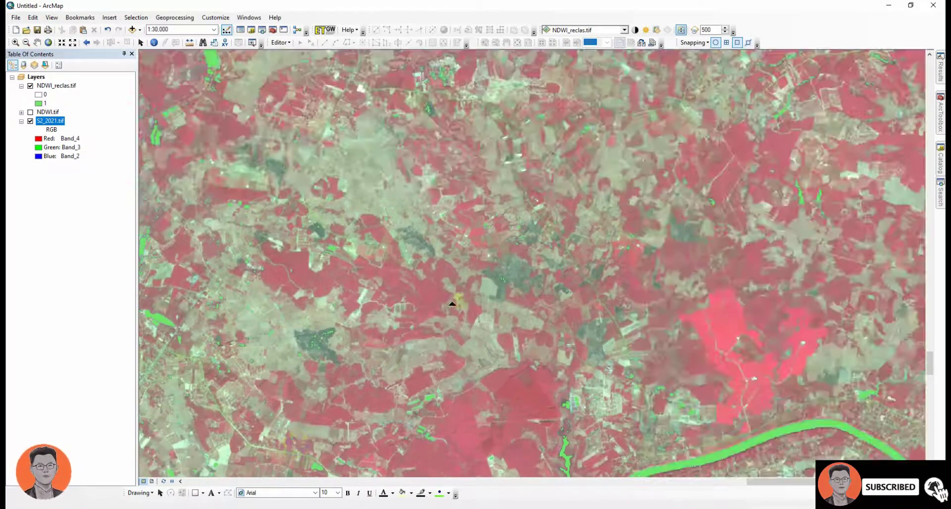
pyautogui.moveTo(452, 303); pyautogui.dragTo(567, 422)
pyautogui.moveTo(571, 291); pyautogui.dragTo(627, 413)
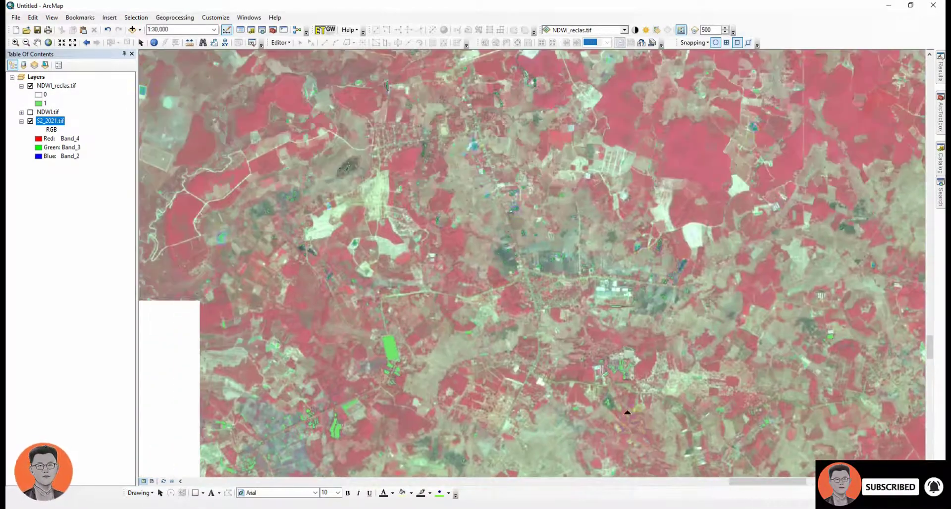
pyautogui.moveTo(684, 414); pyautogui.dragTo(293, 301)
pyautogui.scroll(3, 380, 333)
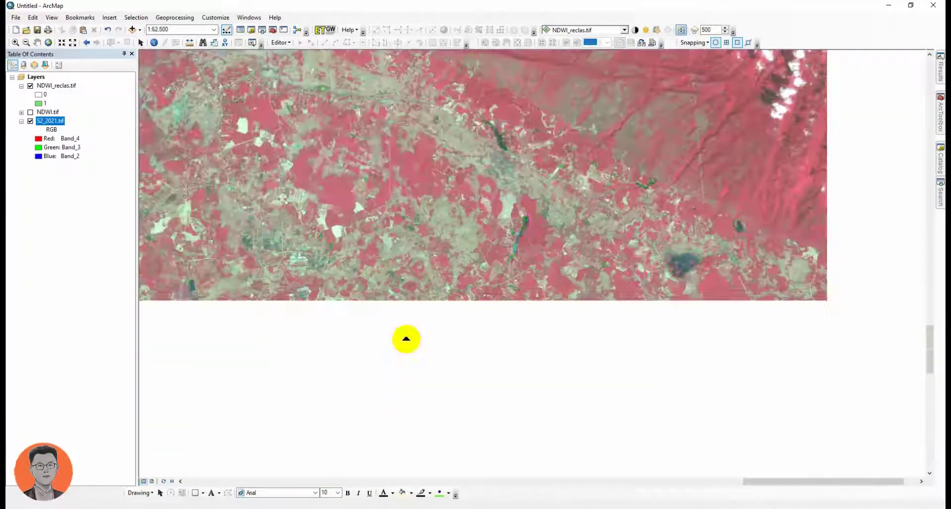
pyautogui.moveTo(524, 388); pyautogui.dragTo(473, 314)
pyautogui.moveTo(450, 423); pyautogui.dragTo(664, 268)
pyautogui.moveTo(652, 307); pyautogui.dragTo(665, 180)
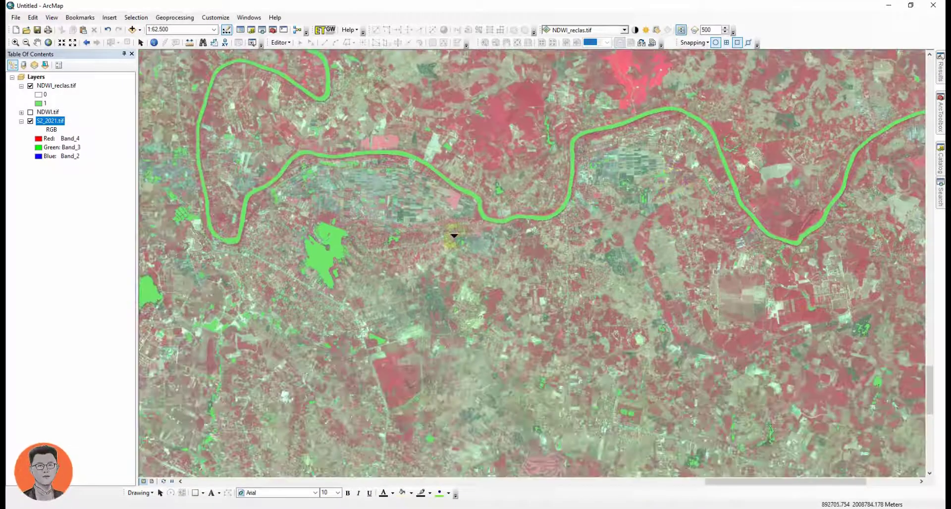
pyautogui.moveTo(363, 160); pyautogui.dragTo(447, 337)
pyautogui.moveTo(396, 270); pyautogui.dragTo(542, 478)
pyautogui.moveTo(472, 321); pyautogui.dragTo(516, 388)
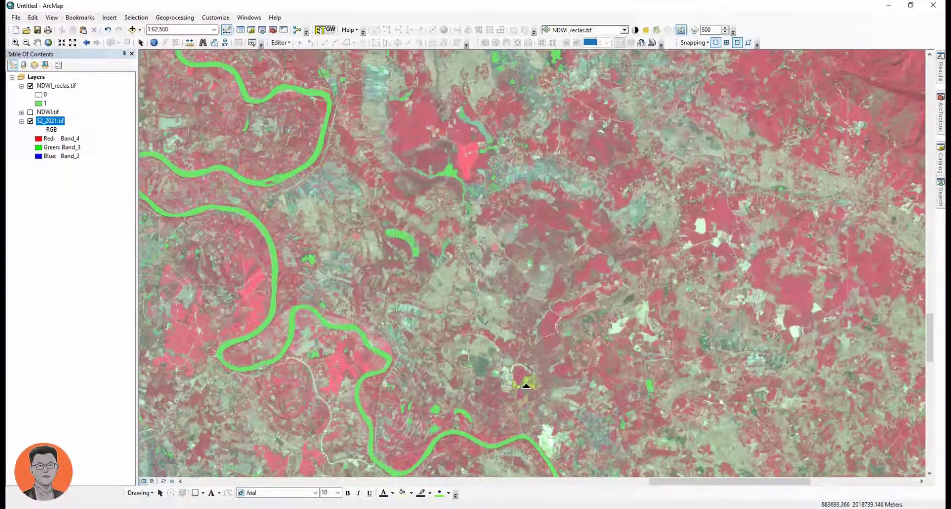
# Swipe the mask over the oxbow lakes and meandering river, and check it past the western reservoirs and into the southern built-up area
pyautogui.scroll(-1, 664, 342)
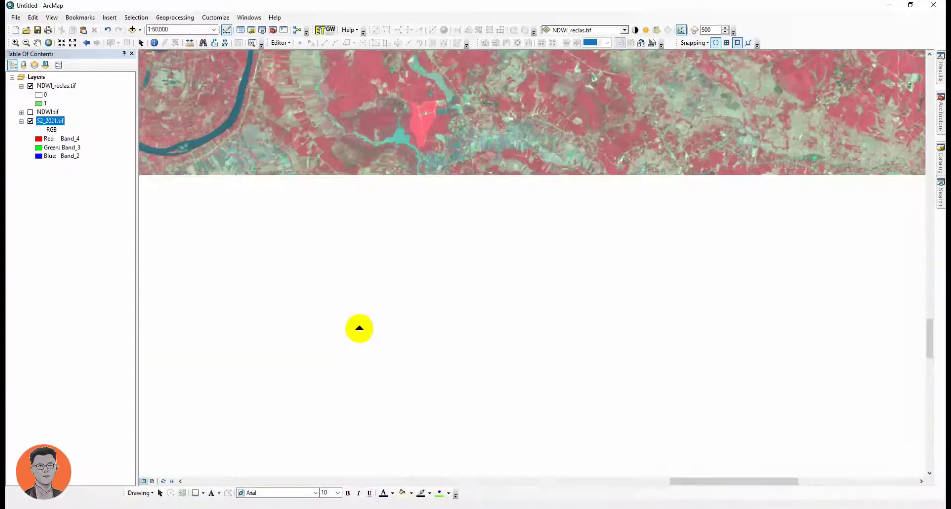
pyautogui.moveTo(351, 307); pyautogui.dragTo(565, 506)
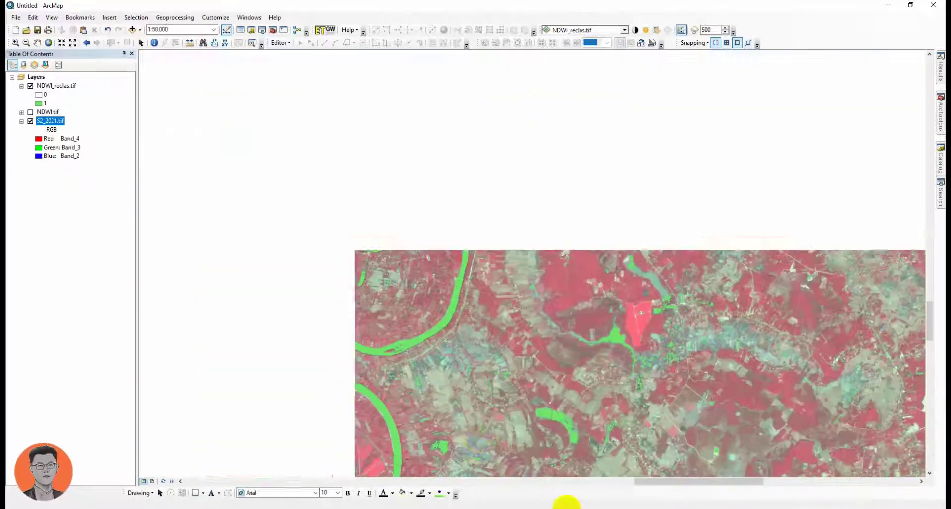
pyautogui.scroll(1, 467, 425)
pyautogui.scroll(1, 467, 426)
pyautogui.moveTo(480, 344); pyautogui.dragTo(537, 117)
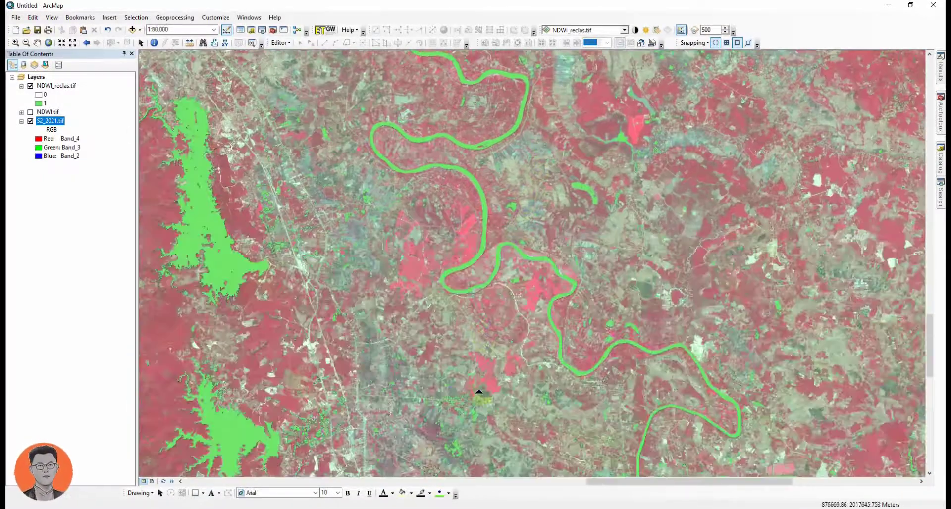
pyautogui.moveTo(479, 393); pyautogui.dragTo(451, 221)
pyautogui.moveTo(474, 367); pyautogui.dragTo(453, 226)
pyautogui.moveTo(459, 329); pyautogui.dragTo(378, 200)
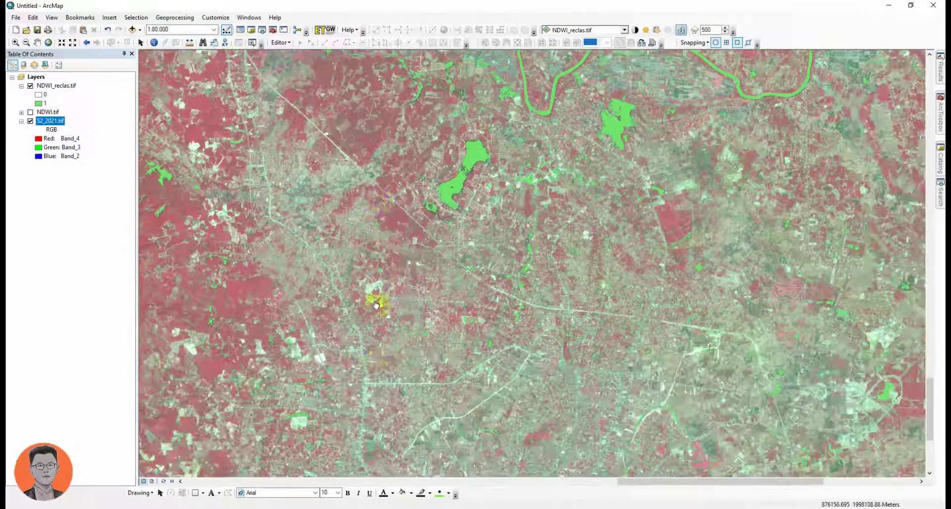
pyautogui.moveTo(378, 301); pyautogui.dragTo(375, 201)
pyautogui.moveTo(461, 341); pyautogui.dragTo(307, 336)
pyautogui.moveTo(572, 322); pyautogui.dragTo(237, 320)
# Compare the mask with the image at the small lake inside the ring road, and examine the southern city and main river
pyautogui.scroll(-3, 416, 279)
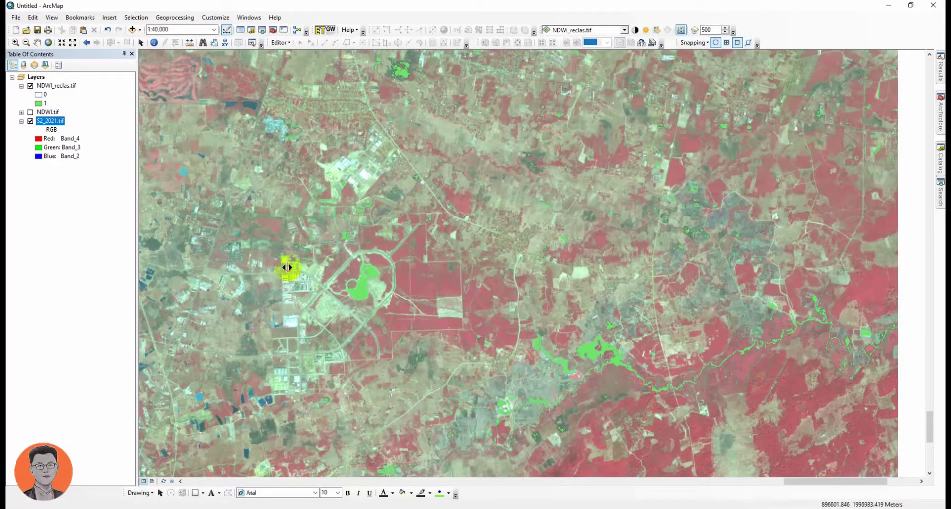
pyautogui.scroll(-5, 332, 282)
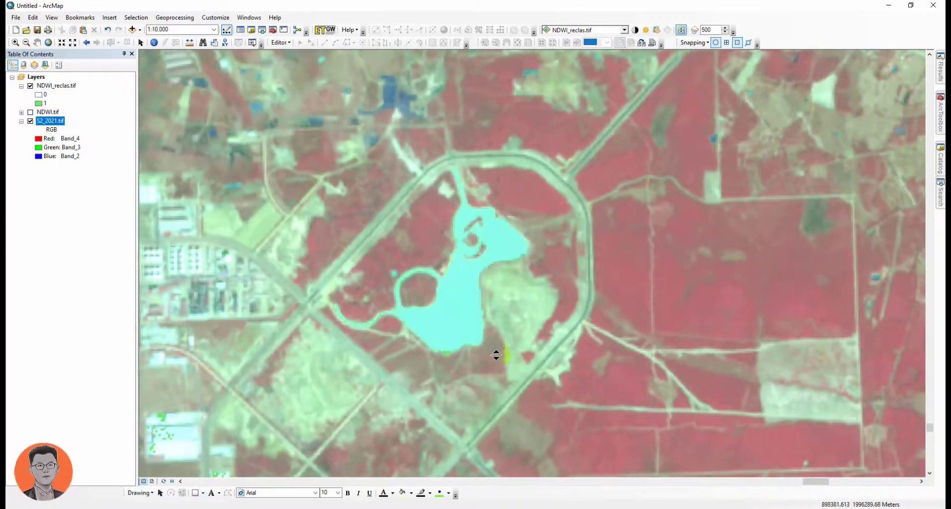
pyautogui.scroll(4, 674, 329)
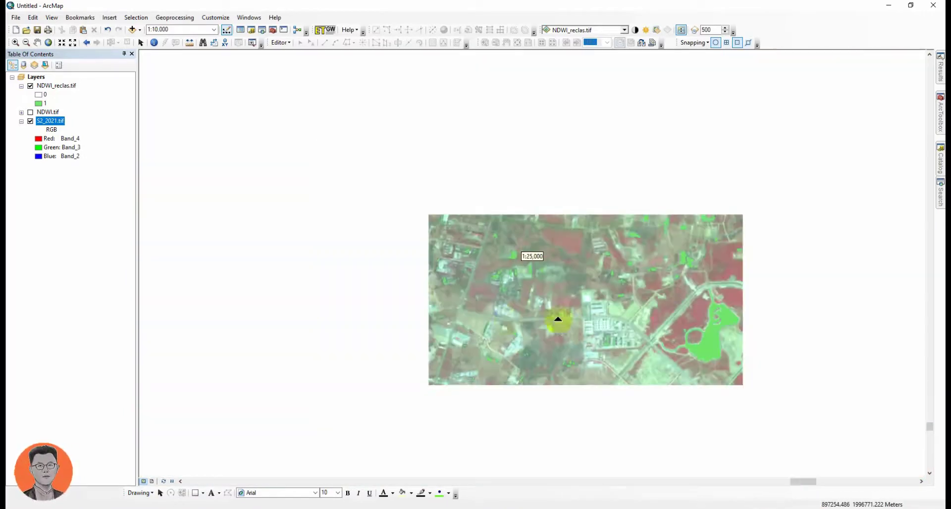
pyautogui.scroll(3, 690, 259)
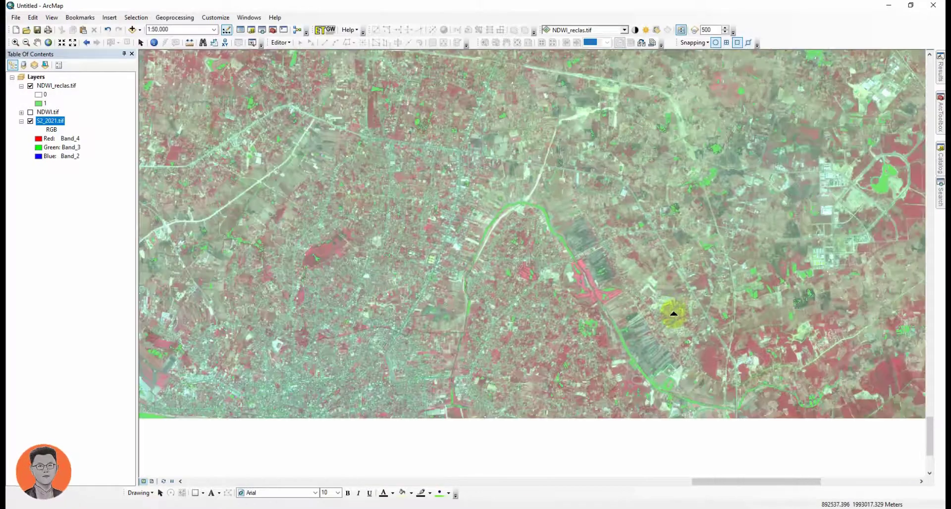
pyautogui.moveTo(671, 314); pyautogui.dragTo(214, 325)
pyautogui.moveTo(589, 334); pyautogui.dragTo(562, 483)
pyautogui.moveTo(583, 297); pyautogui.dragTo(633, 503)
pyautogui.moveTo(493, 242); pyautogui.dragTo(695, 444)
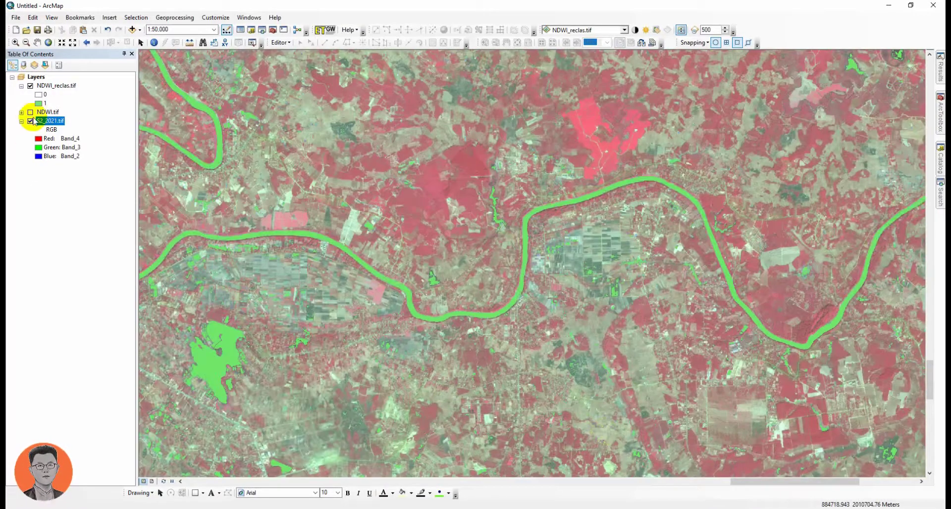
# Recolour value 1 of NDWI_reclas.tif to bright light blue in the layer symbology and review it over the western reservoirs
pyautogui.click(38, 104)
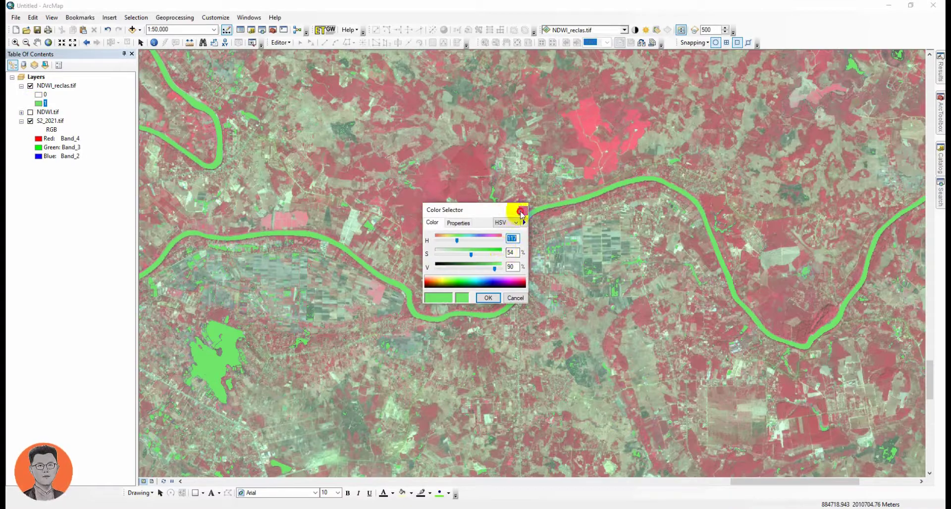
pyautogui.click(520, 213)
pyautogui.doubleClick(56, 86)
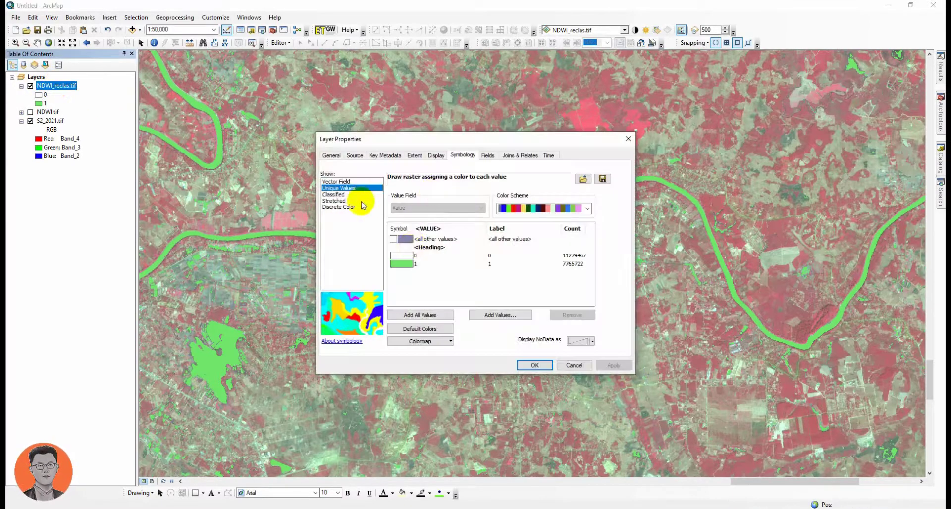
pyautogui.click(402, 266)
pyautogui.click(461, 302)
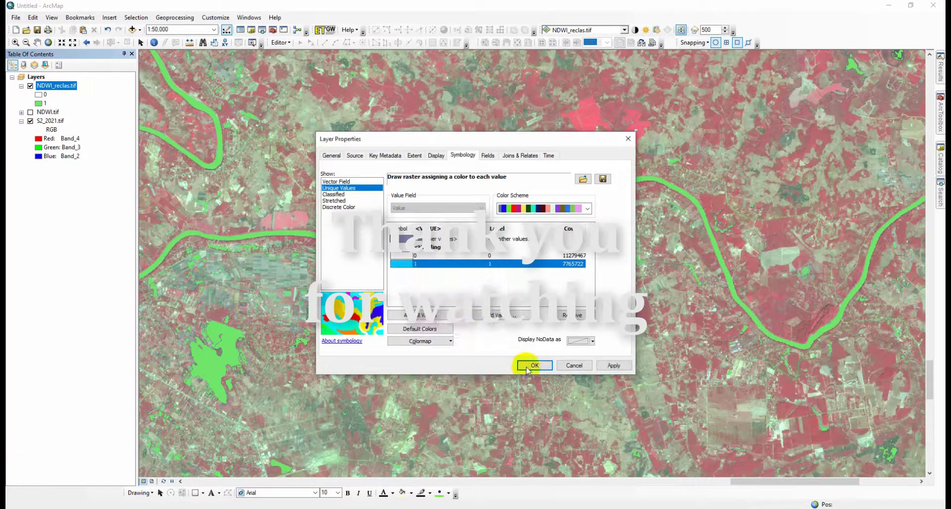
pyautogui.click(535, 365)
pyautogui.moveTo(288, 354); pyautogui.dragTo(768, 268)
pyautogui.moveTo(554, 278); pyautogui.dragTo(790, 337)
pyautogui.moveTo(445, 297); pyautogui.dragTo(876, 436)
pyautogui.moveTo(570, 360); pyautogui.dragTo(454, 294)
pyautogui.scroll(-2, 471, 475)
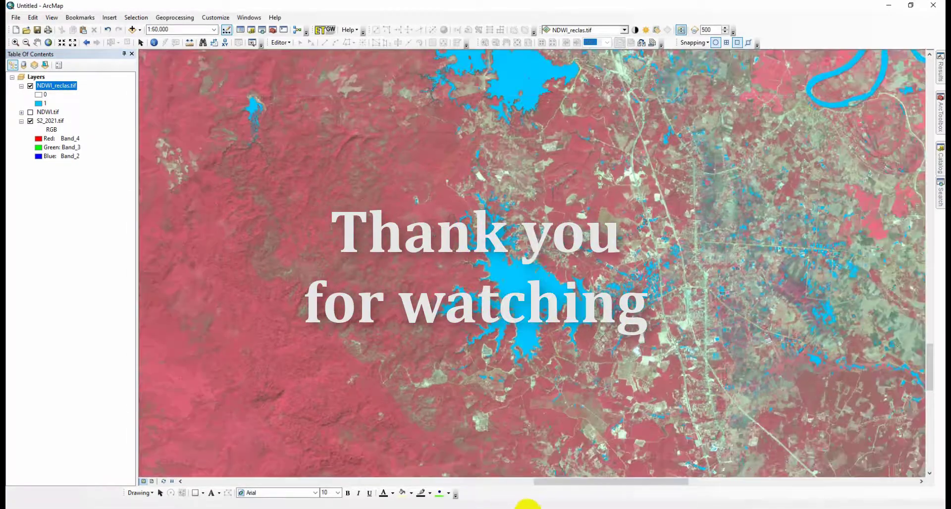